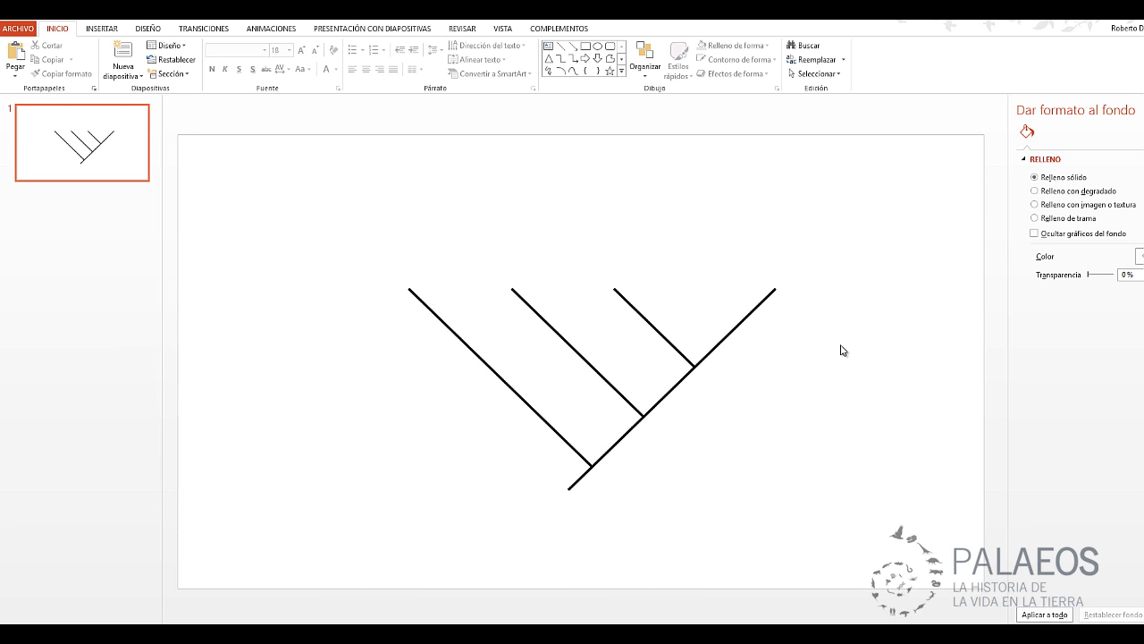
- Drag the finished cladogram around to show it moves as one object, then delete it
click(591, 366)
mouse_move(590, 360)
mouse_down()
mouse_move(584, 341)
mouse_move(569, 379)
mouse_move(571, 349)
mouse_up()
click(766, 401)
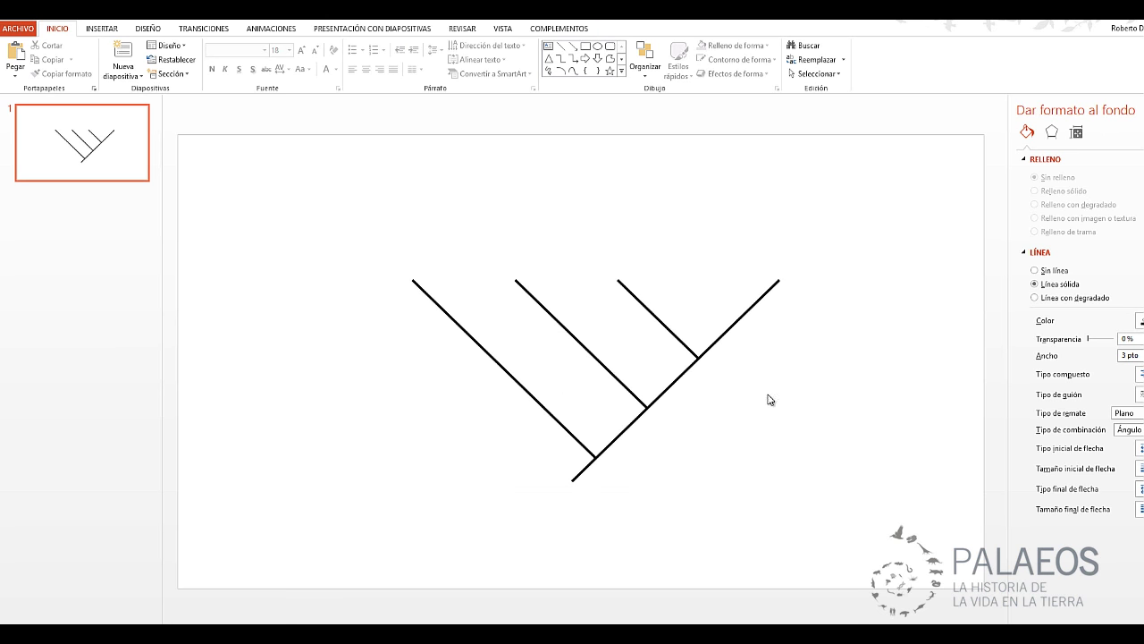
click(603, 361)
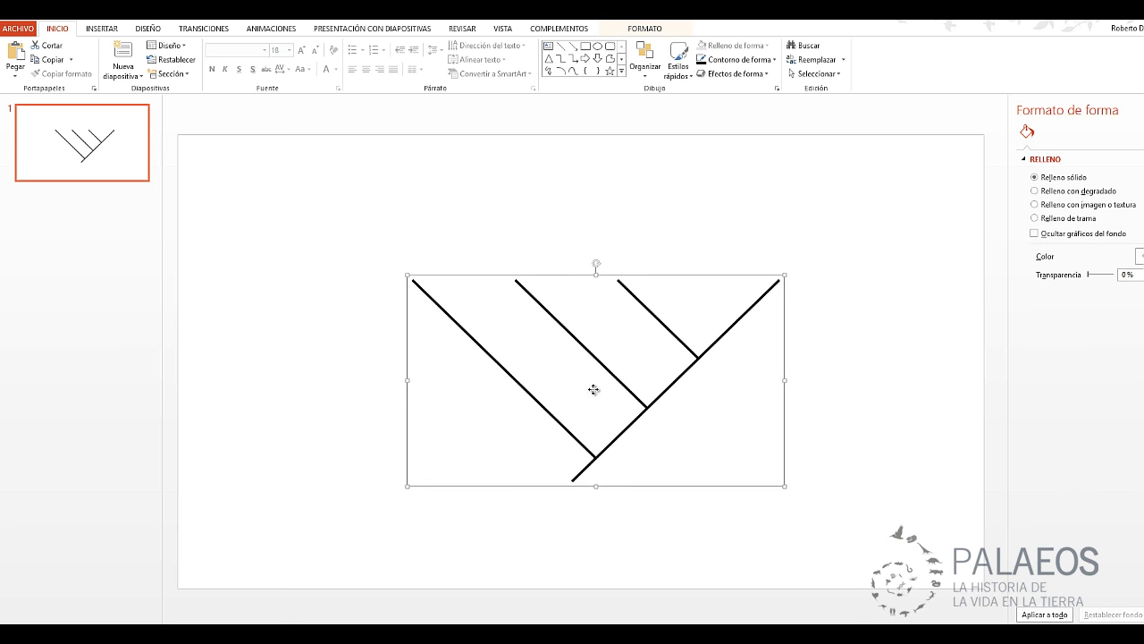
mouse_move(603, 358)
mouse_down()
mouse_move(573, 365)
mouse_move(592, 366)
mouse_up()
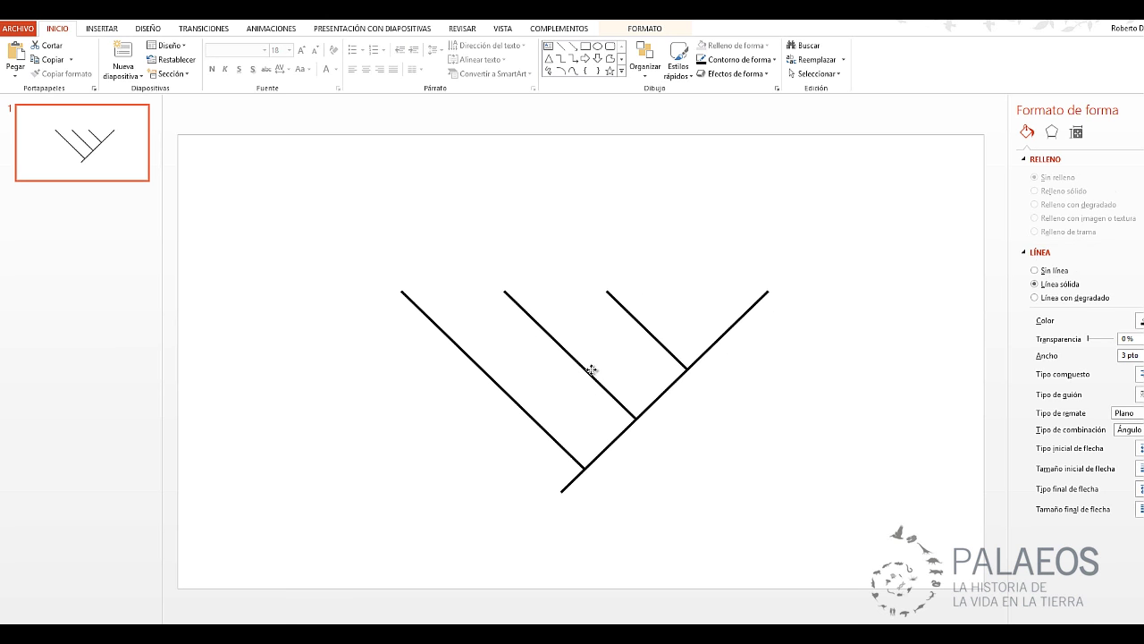
click(848, 424)
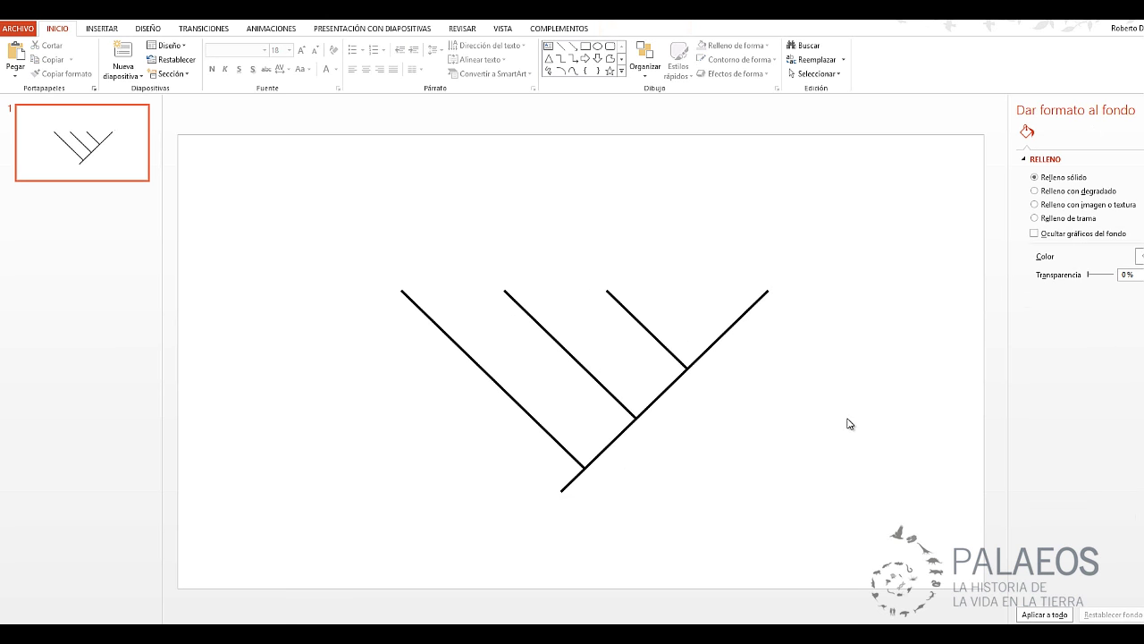
click(663, 339)
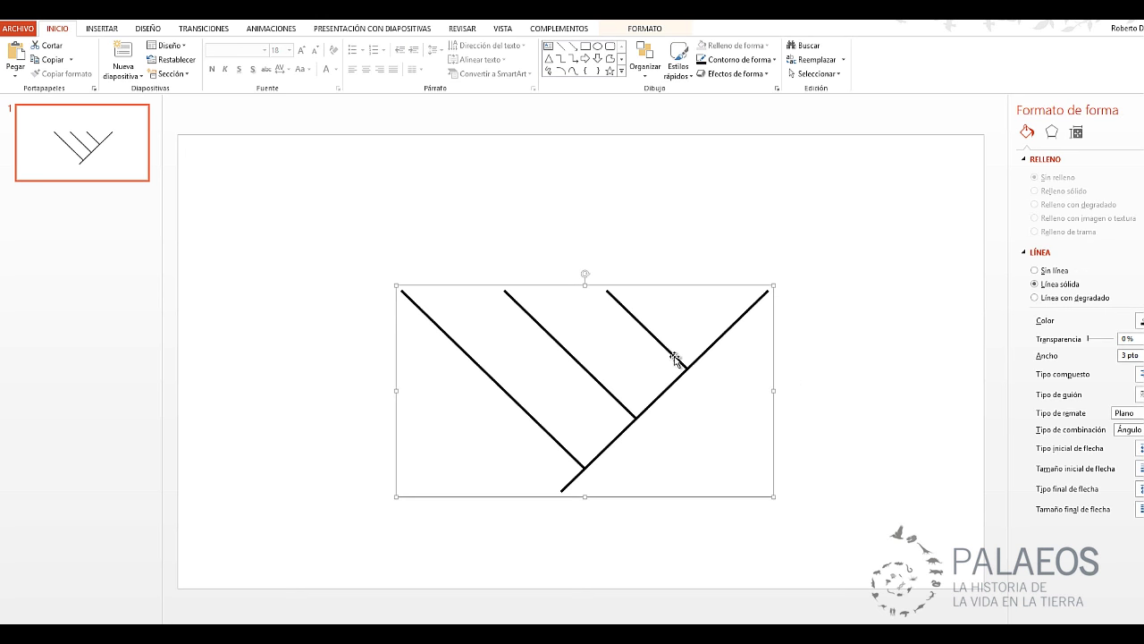
drag(661, 339, 666, 341)
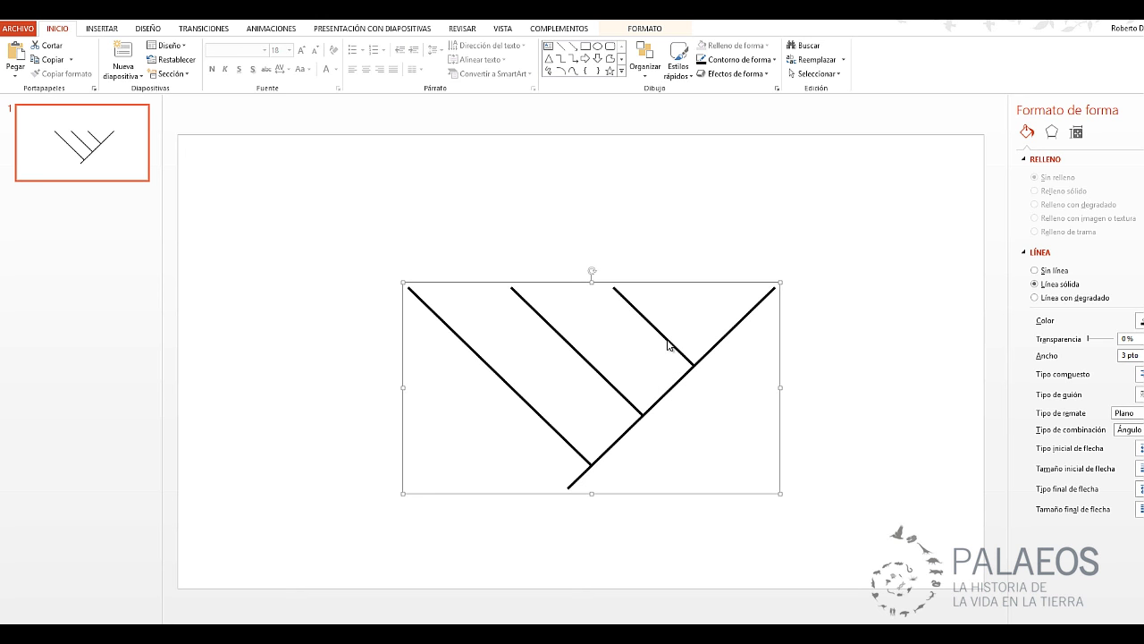
key(Delete)
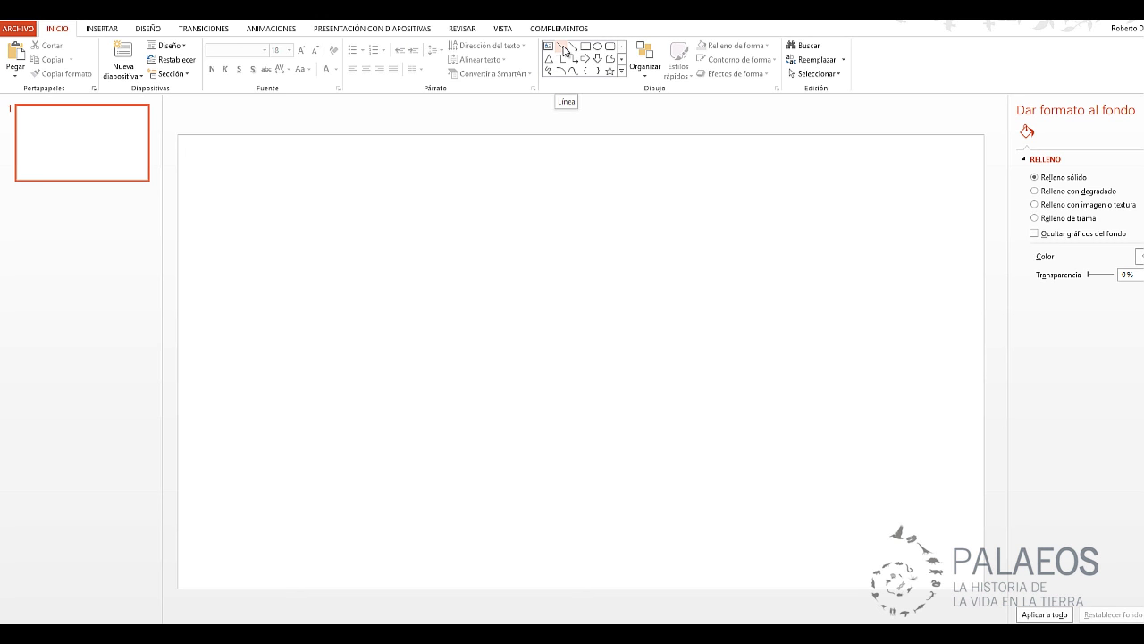
click(563, 50)
mouse_move(428, 527)
mouse_down()
mouse_move(438, 332)
mouse_move(462, 227)
mouse_up()
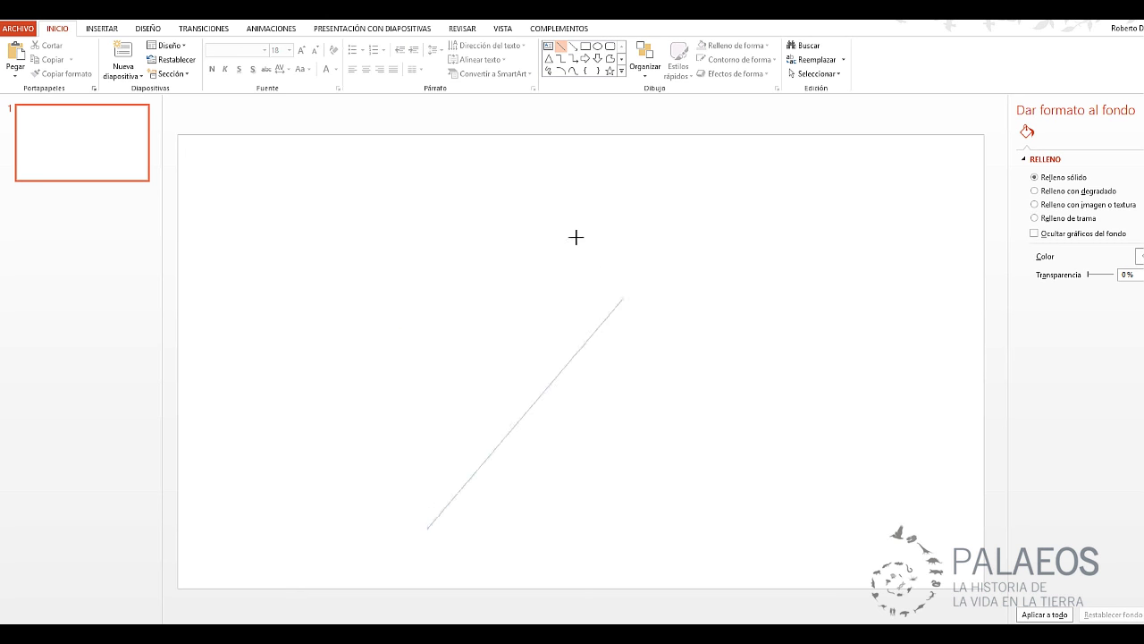
drag(462, 226, 718, 308)
drag(718, 305, 435, 257)
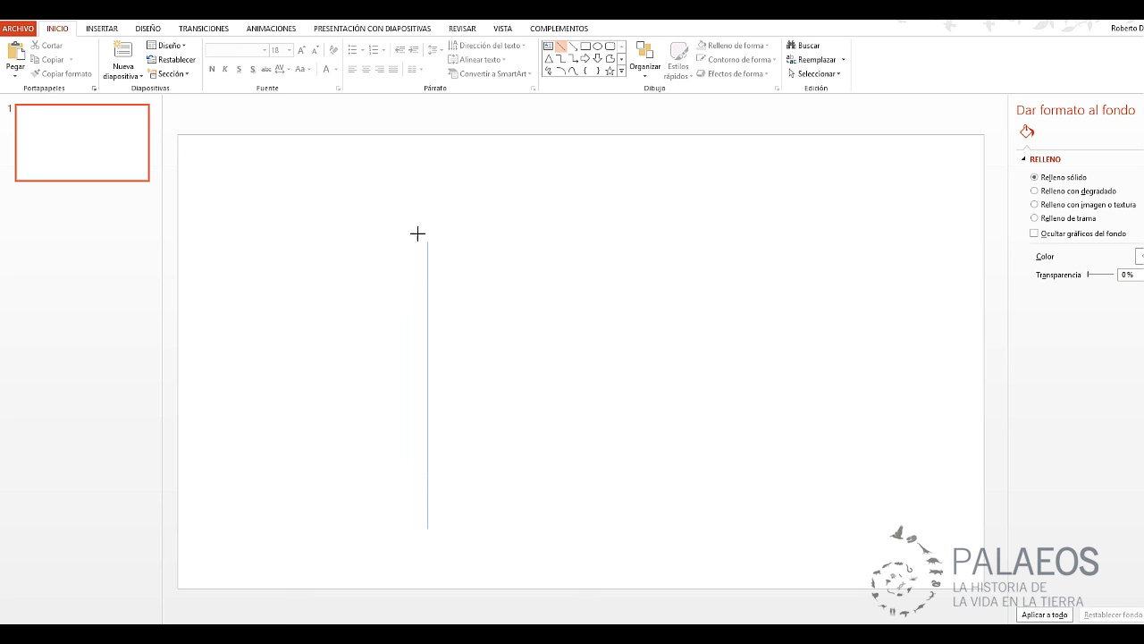
drag(435, 256, 434, 191)
drag(466, 191, 734, 547)
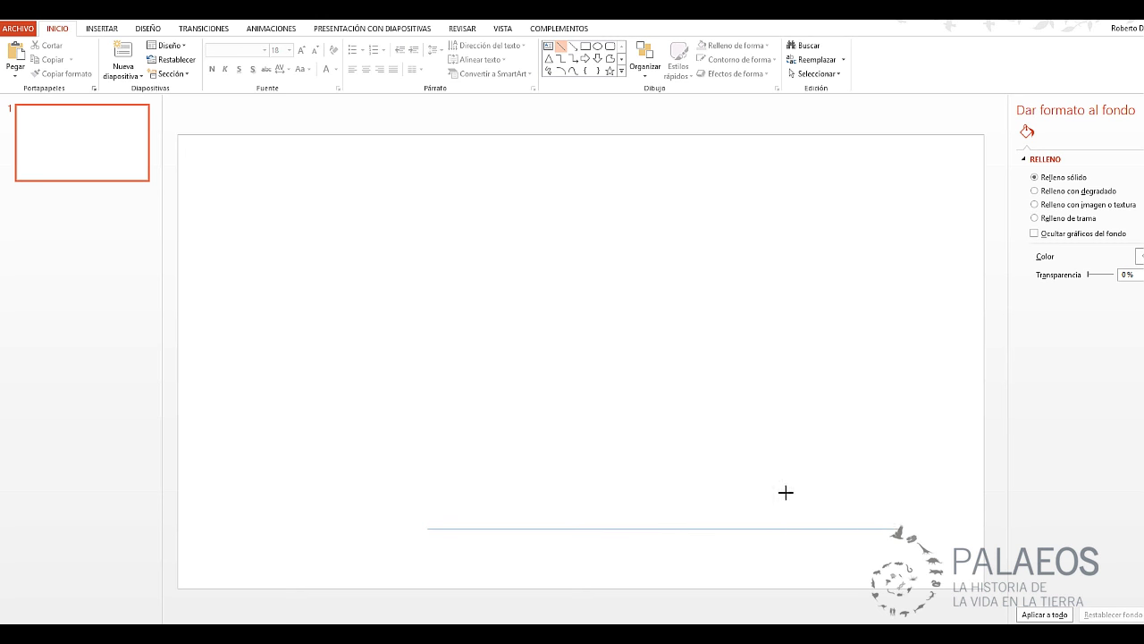
mouse_move(729, 334)
mouse_down()
mouse_move(252, 621)
mouse_move(706, 301)
mouse_up()
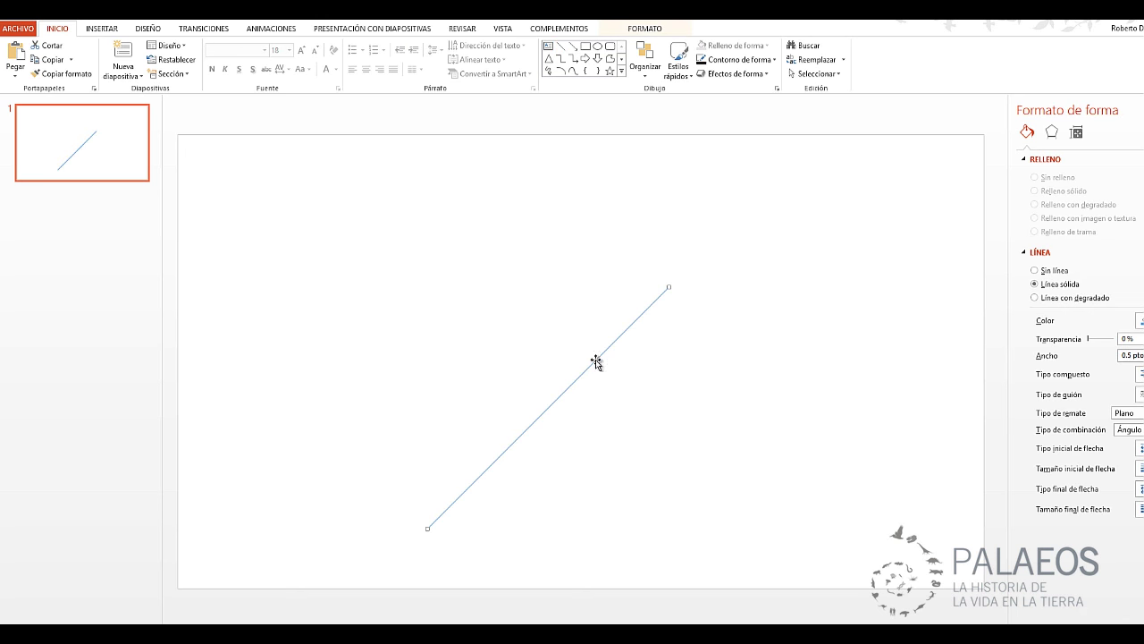
drag(603, 362, 679, 355)
drag(745, 279, 802, 370)
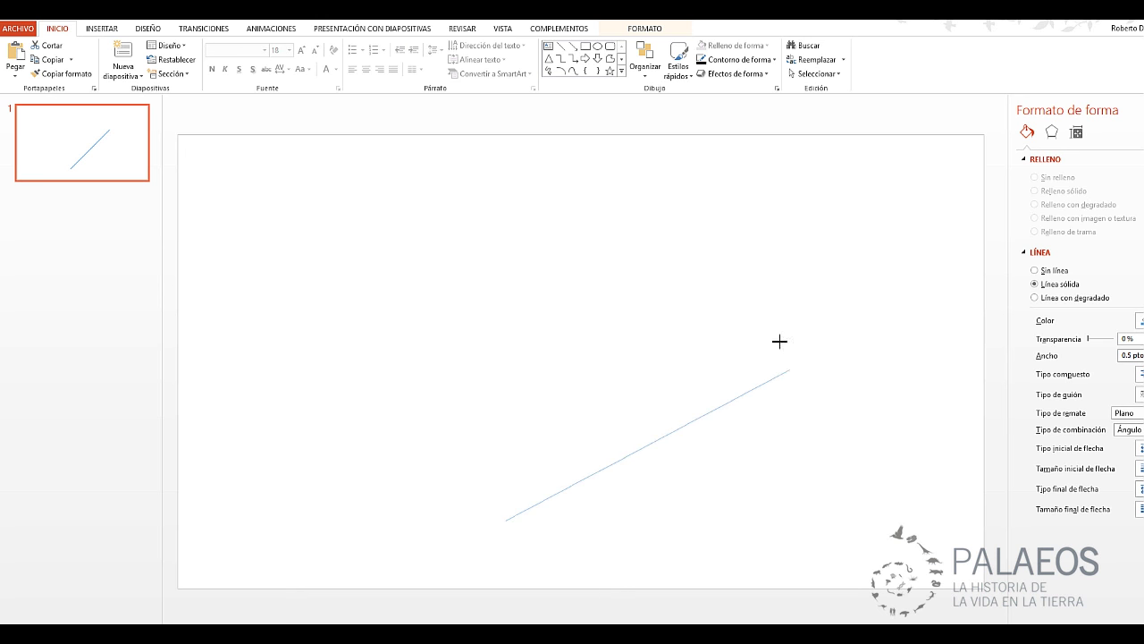
mouse_move(802, 370)
mouse_down()
mouse_move(775, 333)
mouse_move(788, 357)
mouse_up()
drag(711, 299, 601, 289)
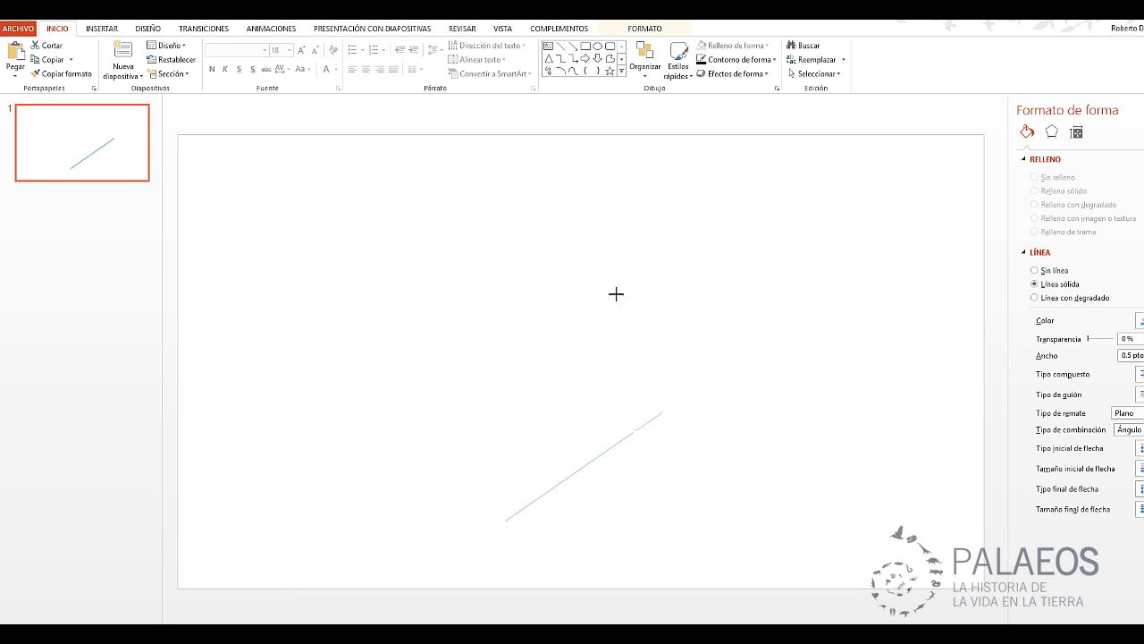
mouse_move(601, 289)
mouse_down()
mouse_move(558, 330)
mouse_move(775, 348)
mouse_move(834, 265)
mouse_move(576, 328)
mouse_move(598, 386)
mouse_move(688, 328)
mouse_move(724, 385)
mouse_move(741, 373)
mouse_up()
key(Delete)
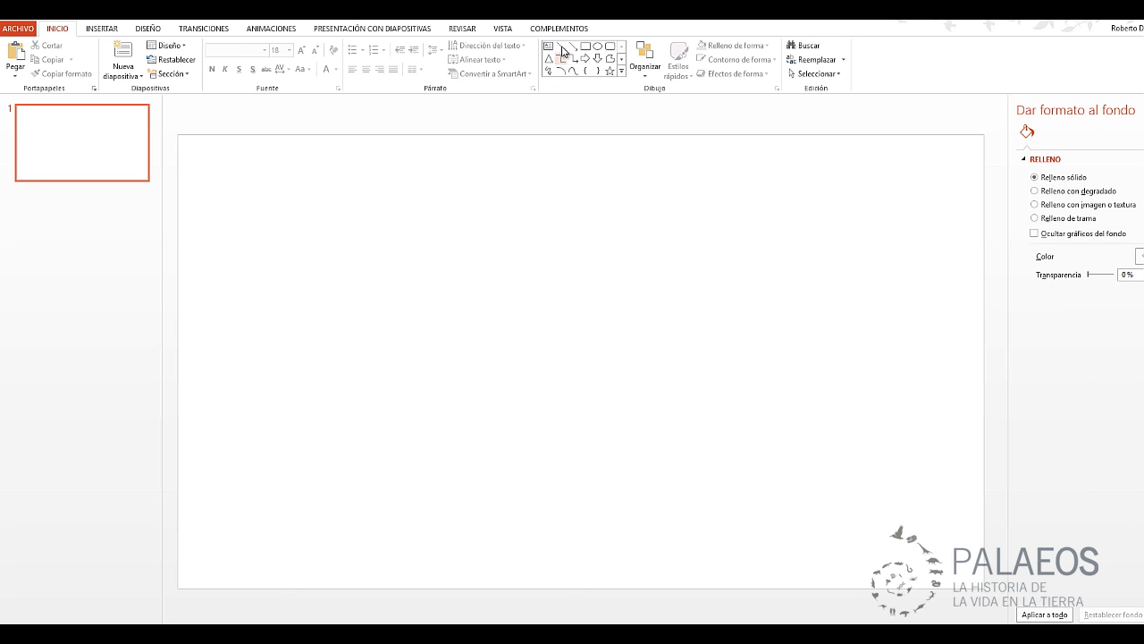
- Draw a long diagonal line rising to the right and move it into place
click(561, 47)
drag(453, 499, 699, 255)
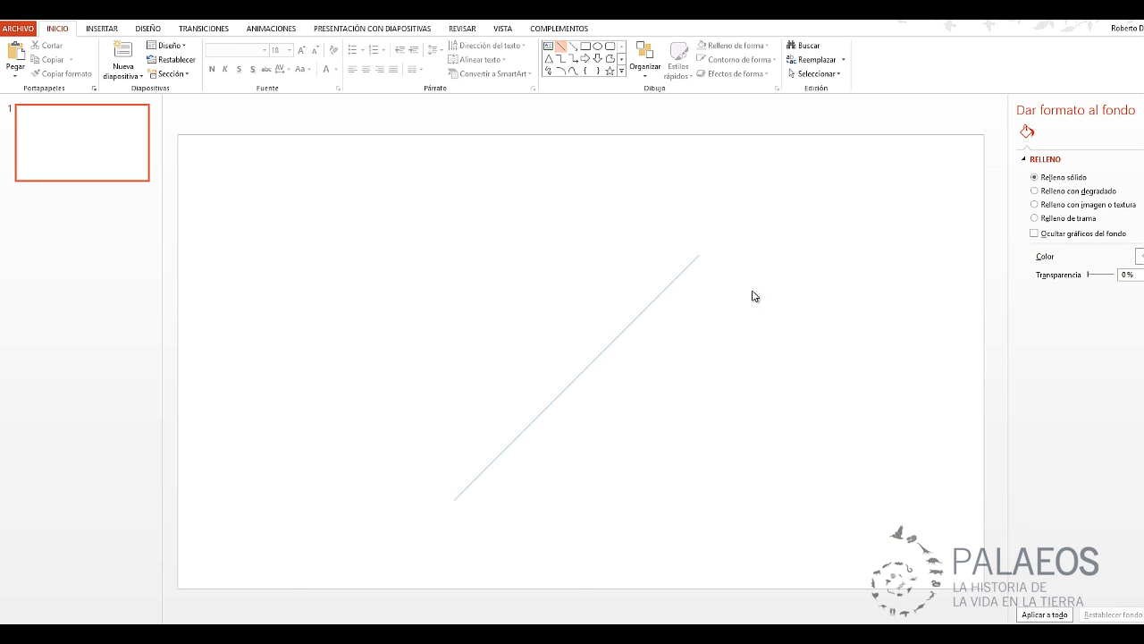
drag(609, 345, 624, 370)
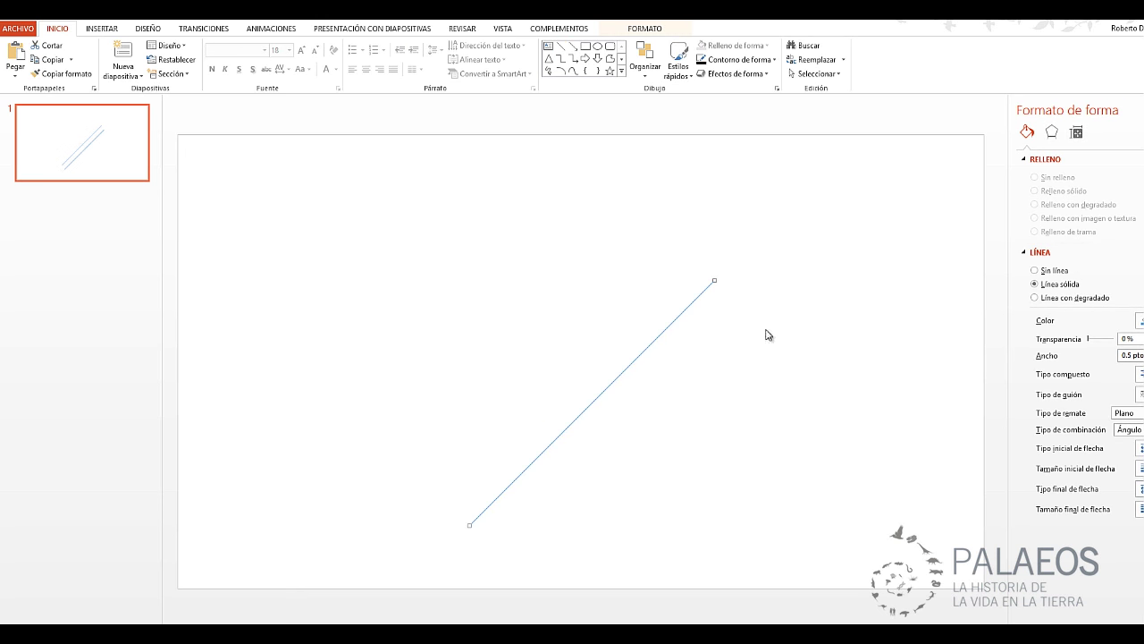
click(689, 201)
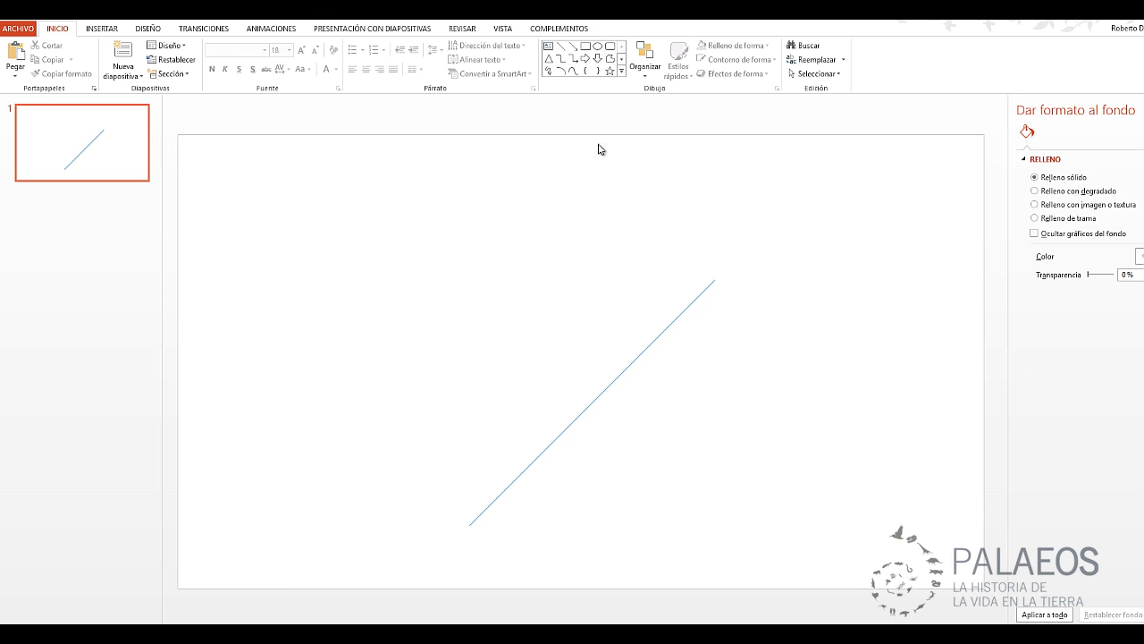
- Draw a second line descending onto the first, and move it so they meet at a node
click(560, 47)
drag(396, 269, 553, 425)
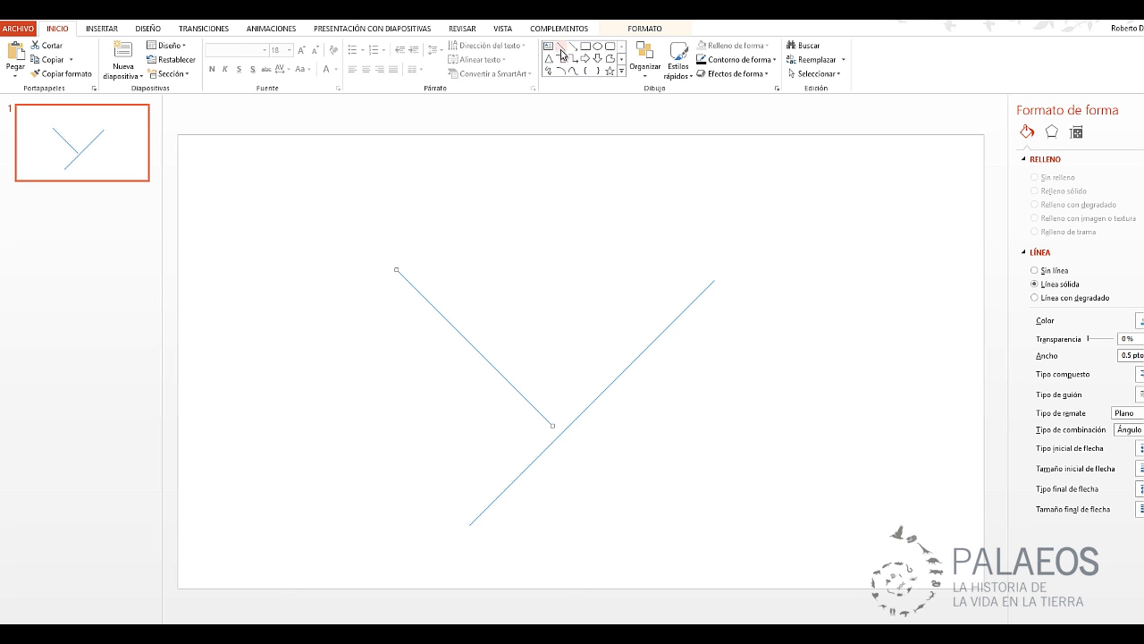
click(514, 289)
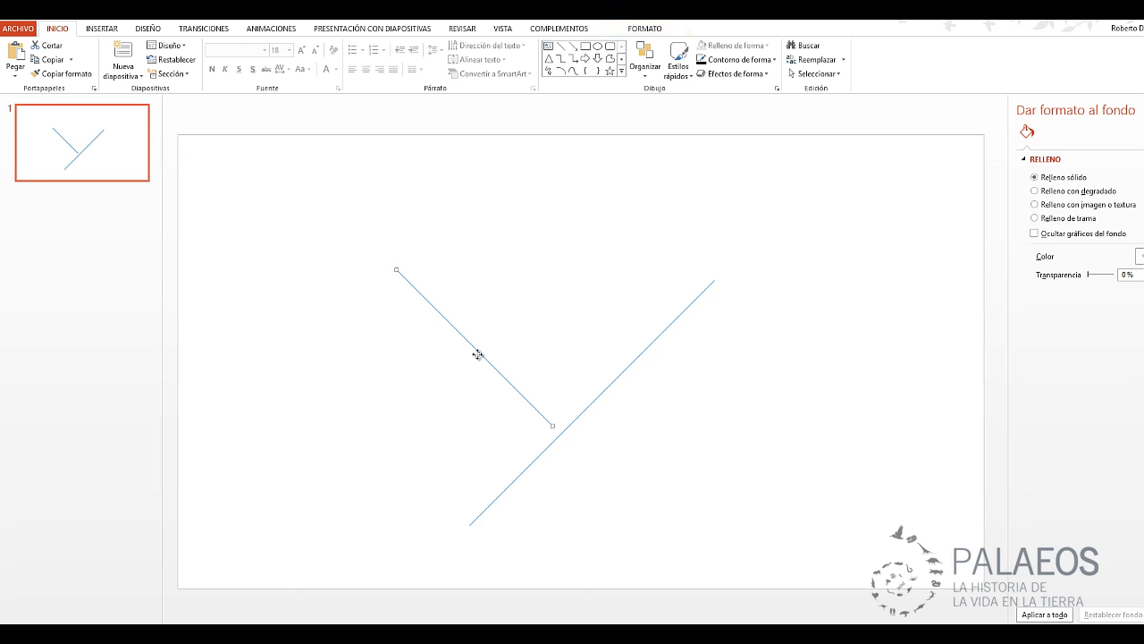
mouse_move(470, 334)
mouse_down()
mouse_move(476, 371)
mouse_move(454, 385)
mouse_up()
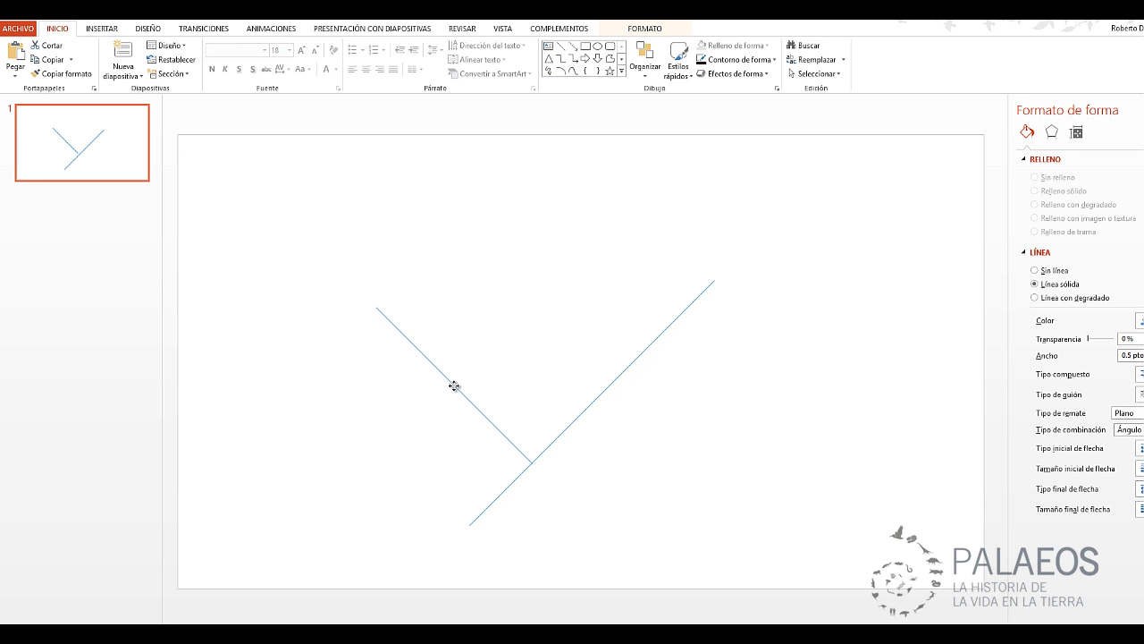
mouse_move(465, 375)
mouse_down()
mouse_move(500, 358)
mouse_move(480, 359)
mouse_up()
click(688, 227)
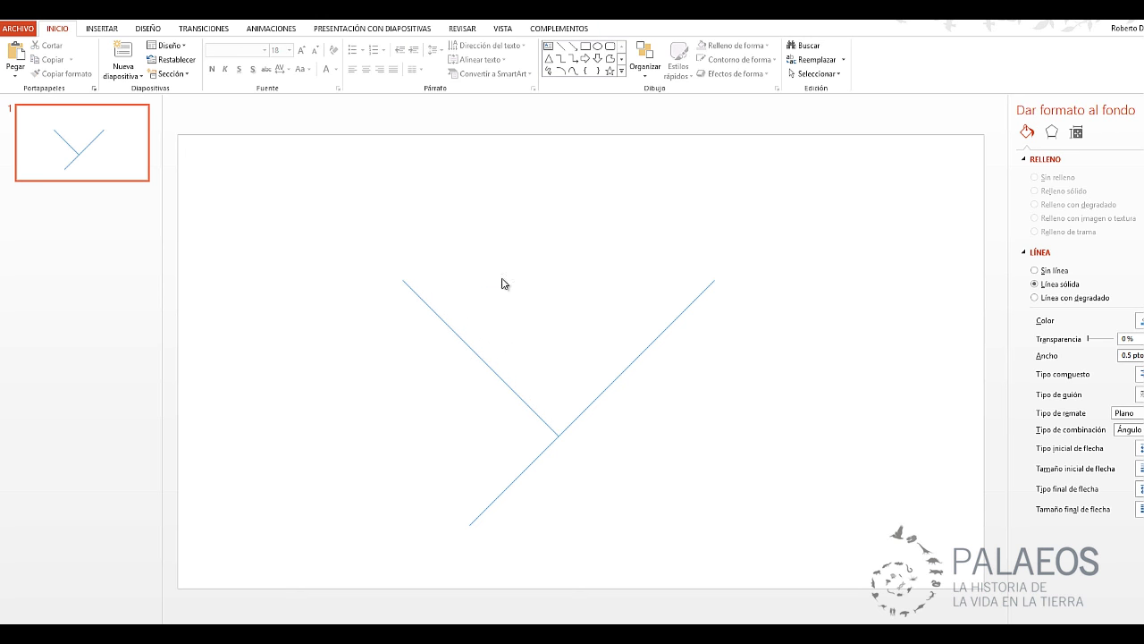
click(457, 331)
click(544, 255)
click(585, 46)
- Draw a wide blue rectangle above the lines and send it to the back
drag(356, 195, 831, 280)
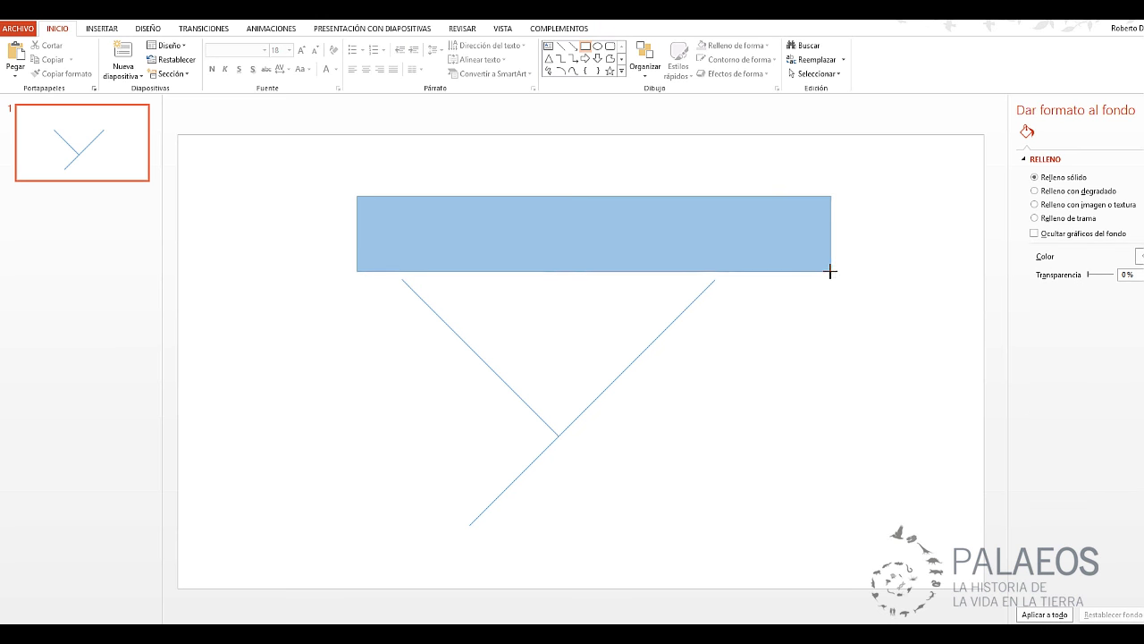
right_click(718, 230)
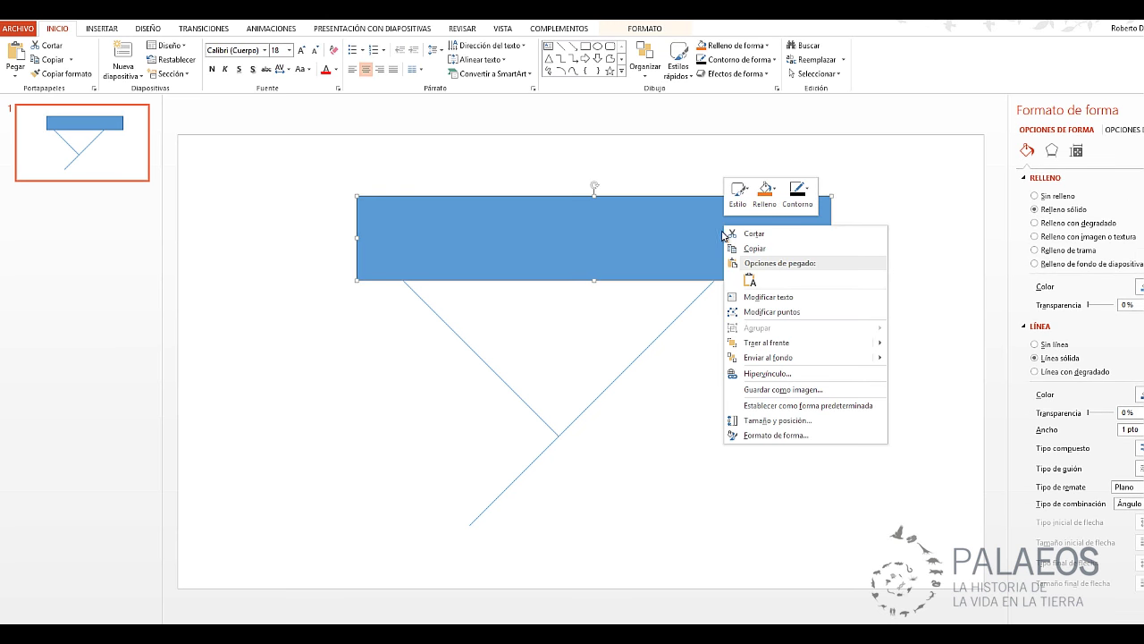
click(778, 359)
click(557, 375)
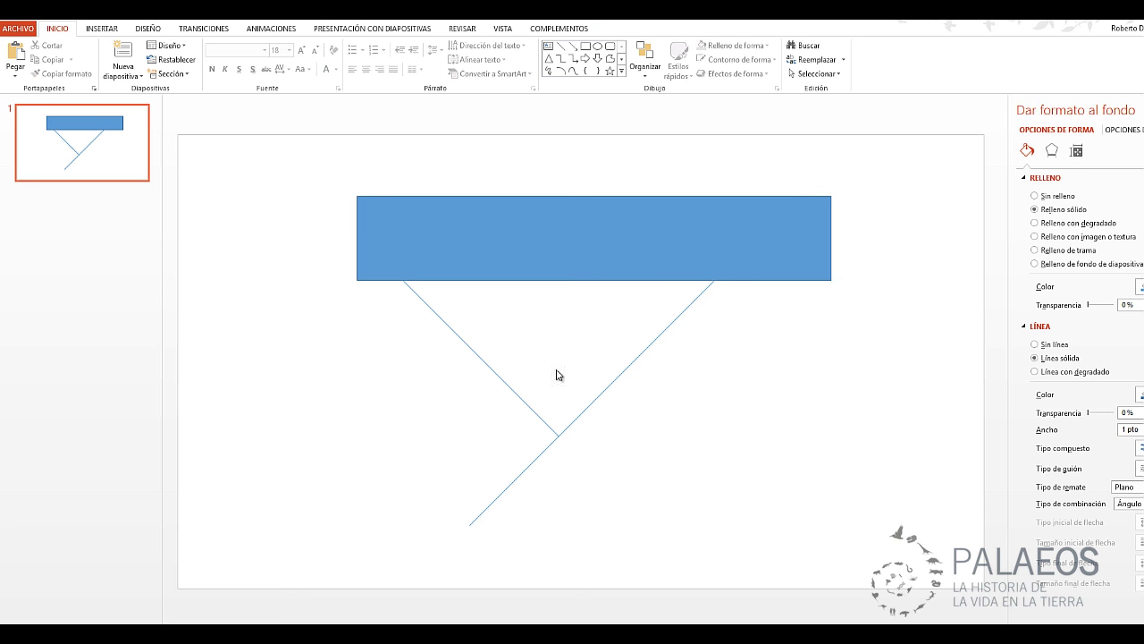
- Move the lines so the left diagonal's top end snaps to the rectangle's bottom edge
click(503, 379)
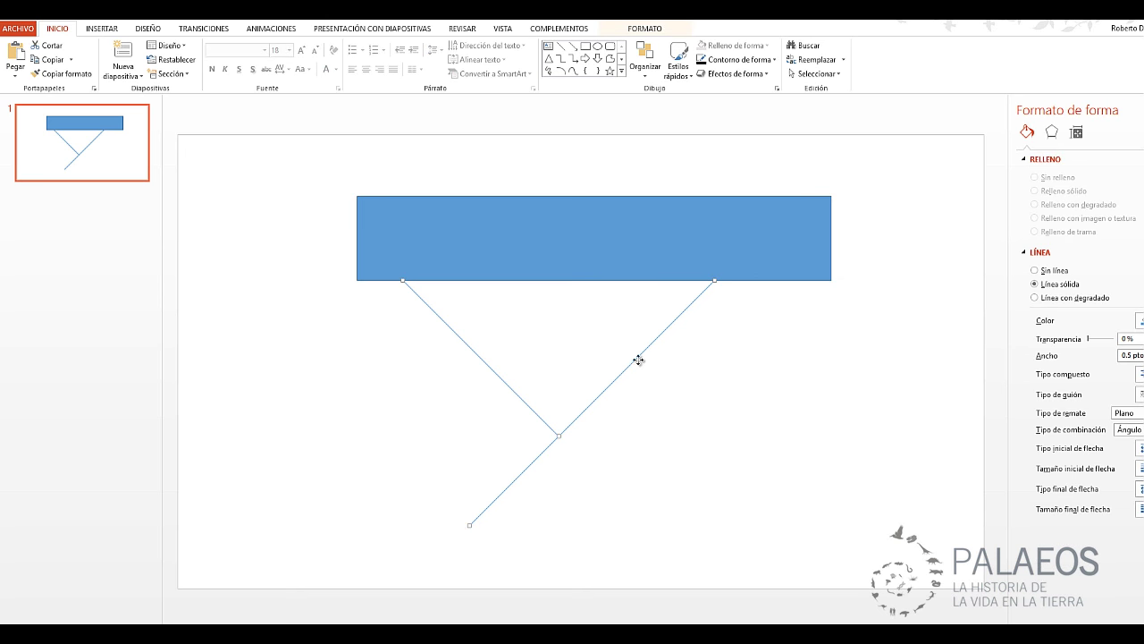
mouse_move(639, 360)
mouse_down()
mouse_move(663, 376)
mouse_move(711, 350)
mouse_up()
click(741, 390)
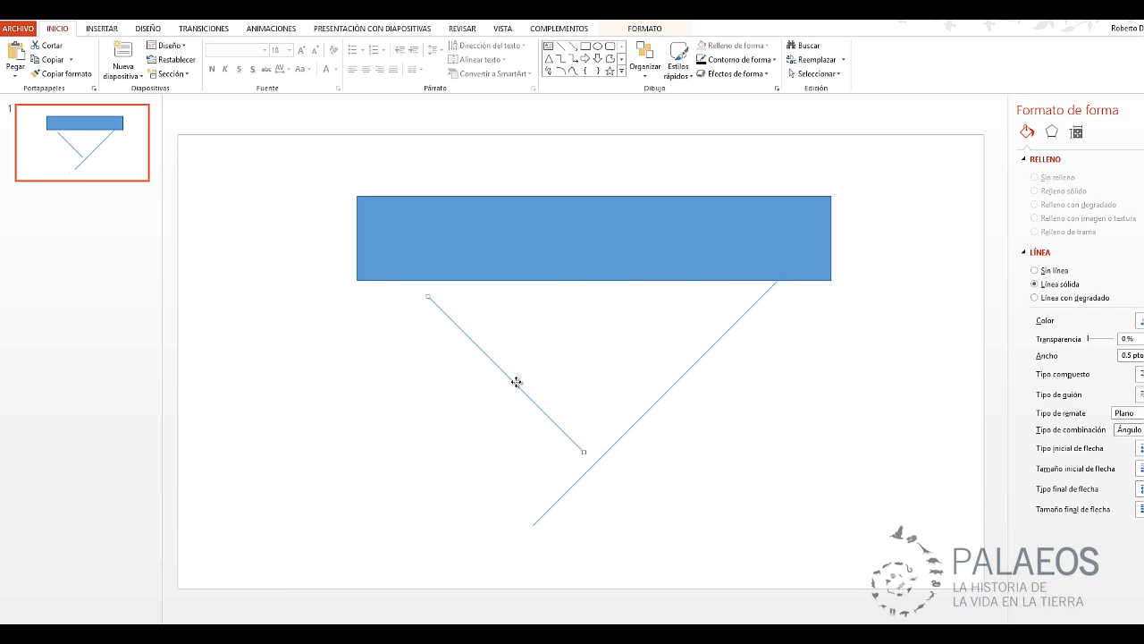
drag(517, 382, 476, 365)
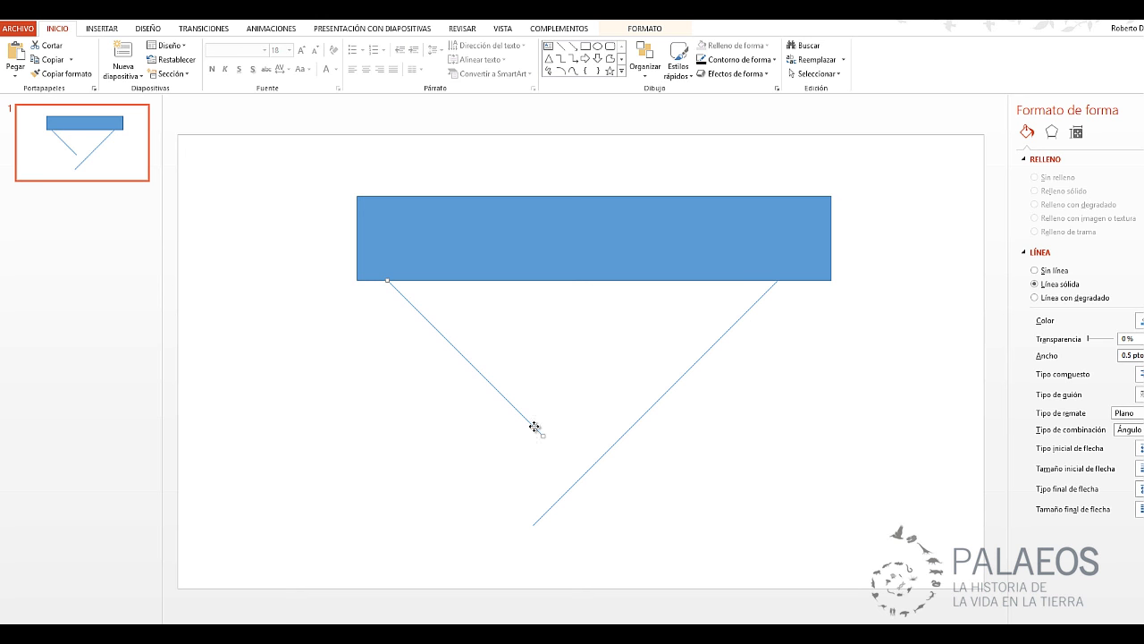
mouse_move(535, 427)
mouse_down()
mouse_move(575, 465)
mouse_move(529, 427)
mouse_up()
double_click(516, 414)
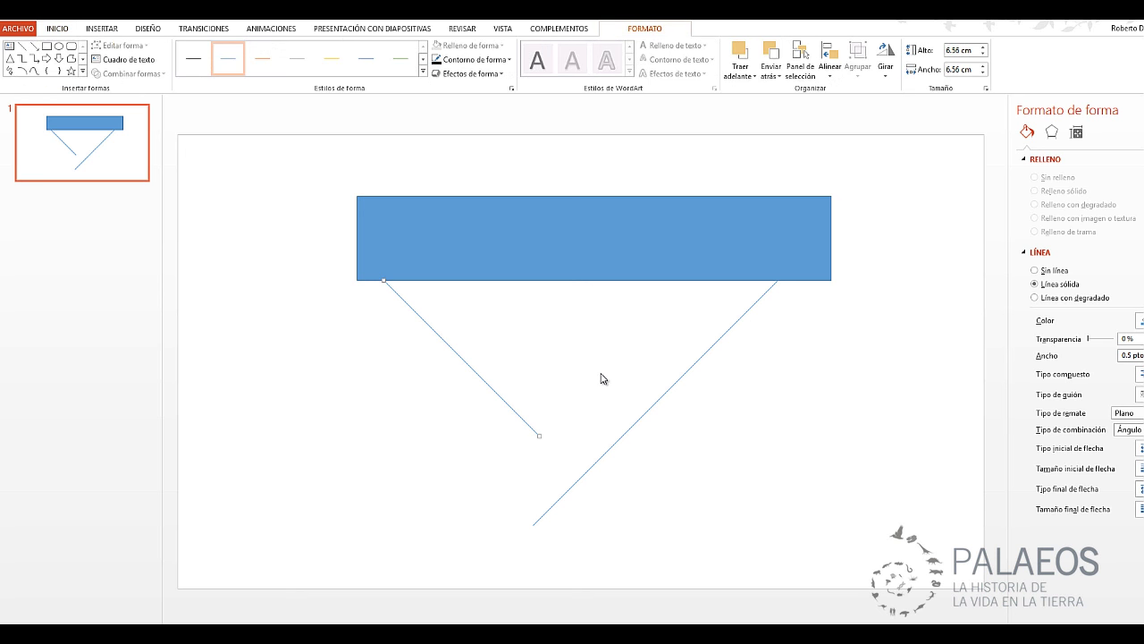
- Stretch the left diagonal with the size spinner, then undo five actions and redo two
click(982, 49)
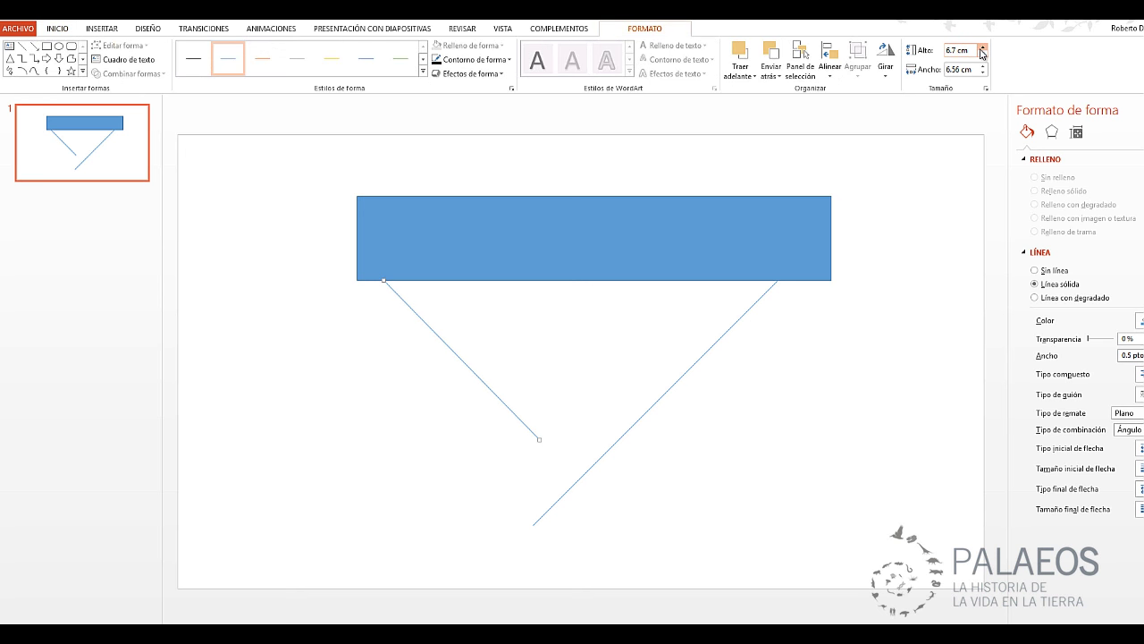
click(982, 49)
click(982, 49)
click(982, 49)
click(983, 49)
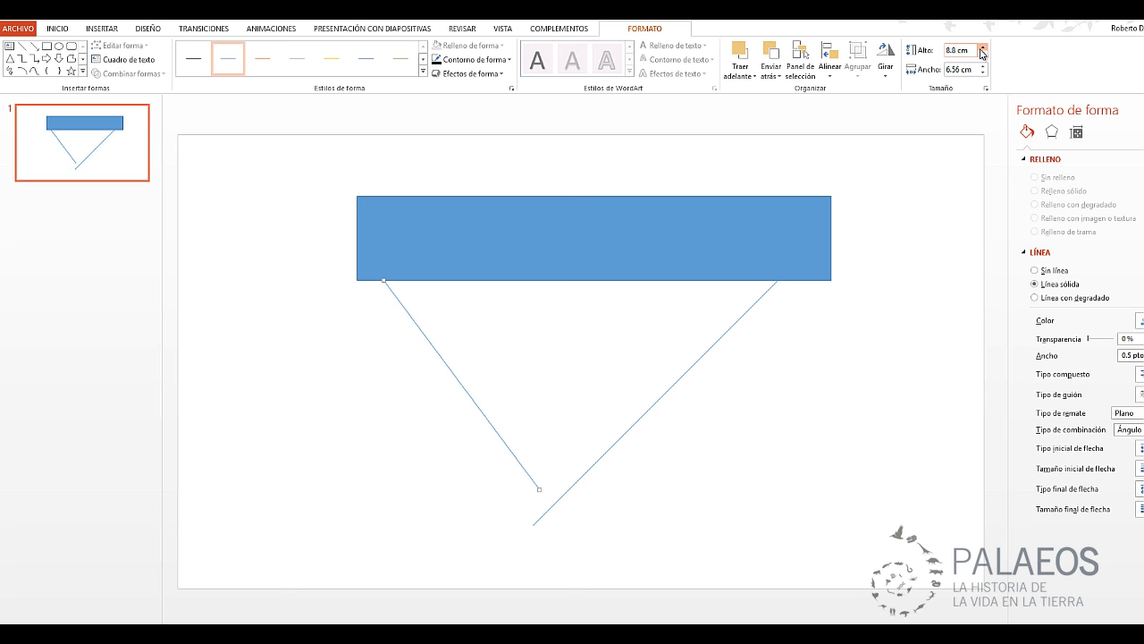
click(983, 49)
click(982, 50)
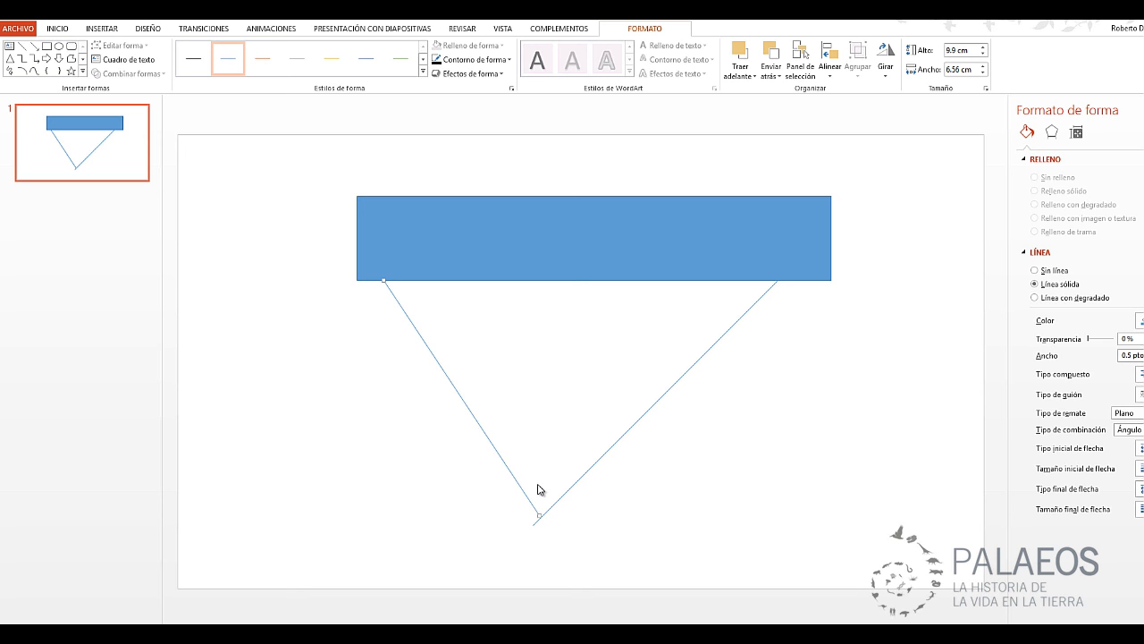
click(56, 21)
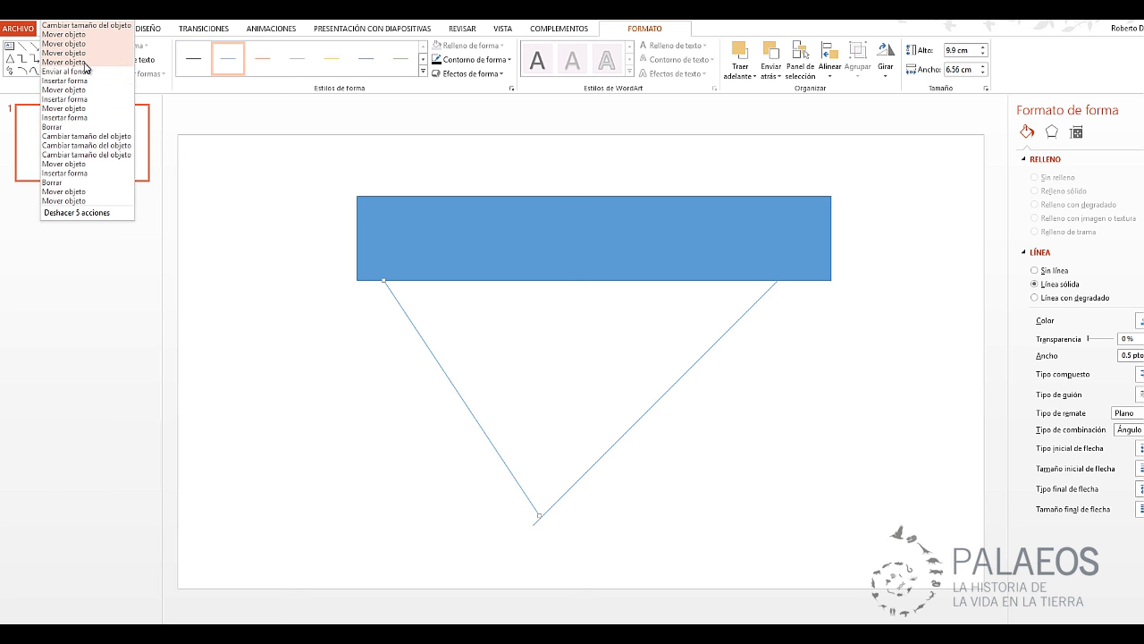
click(86, 68)
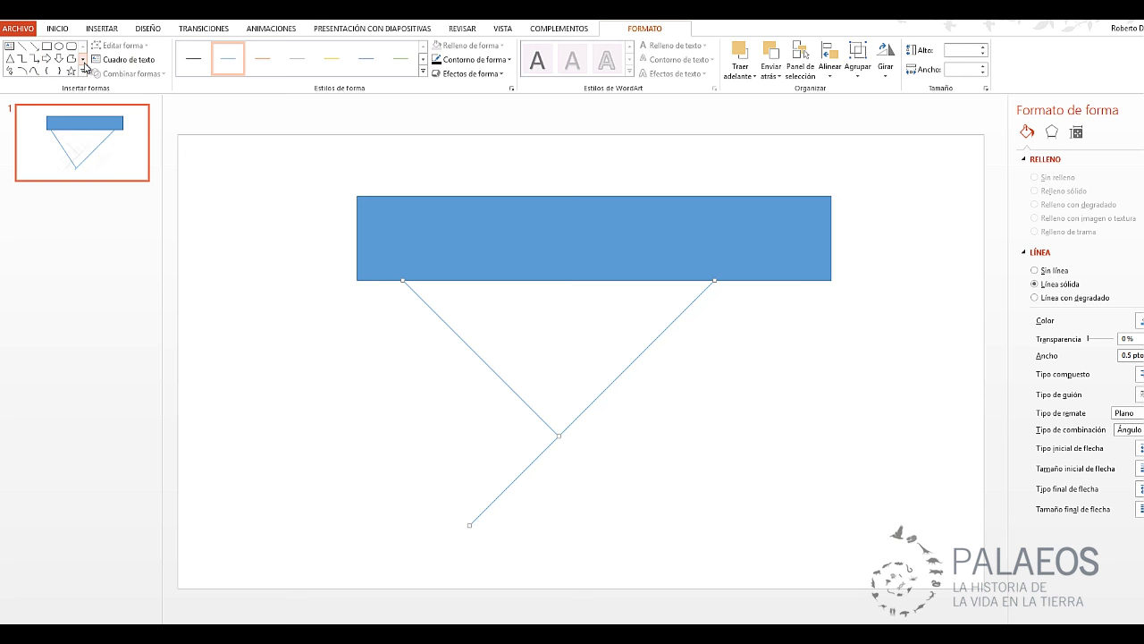
click(679, 396)
key(ctrl+y)
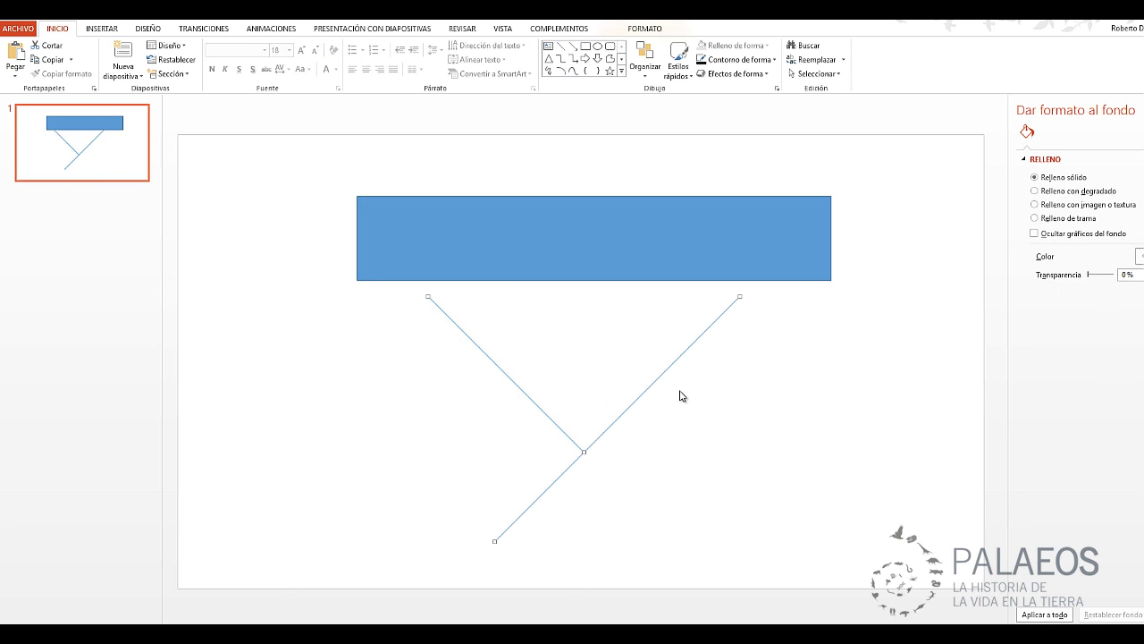
key(ctrl+y)
key(ctrl+y)
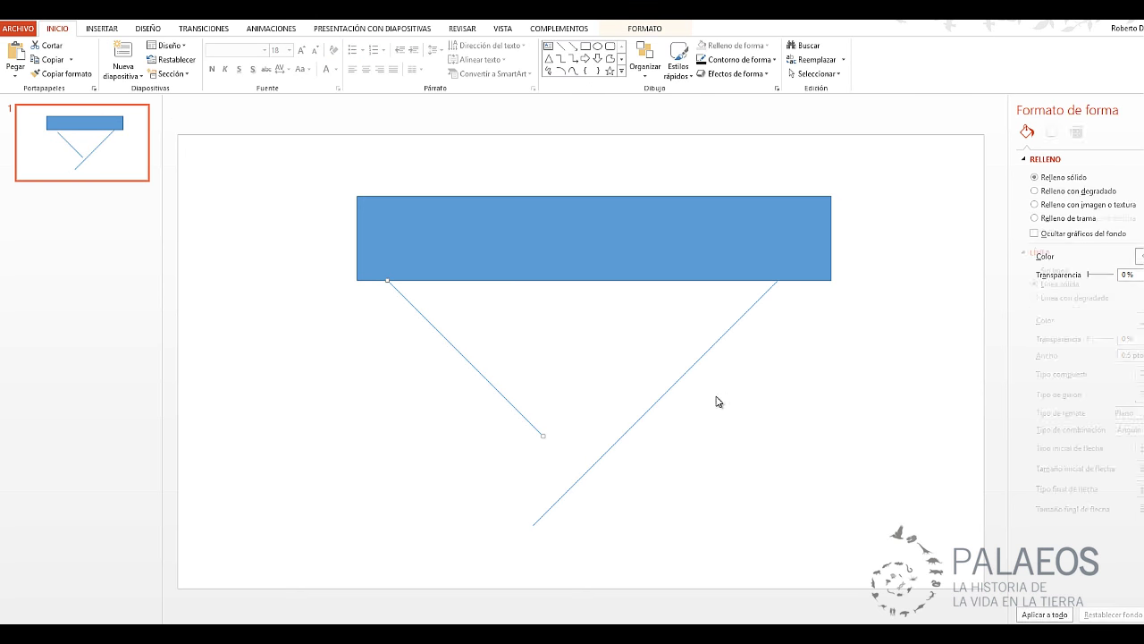
- Enlarge the left diagonal to 8.2 cm through Tamaño y posición so it meets the right branch
click(515, 406)
right_click(514, 406)
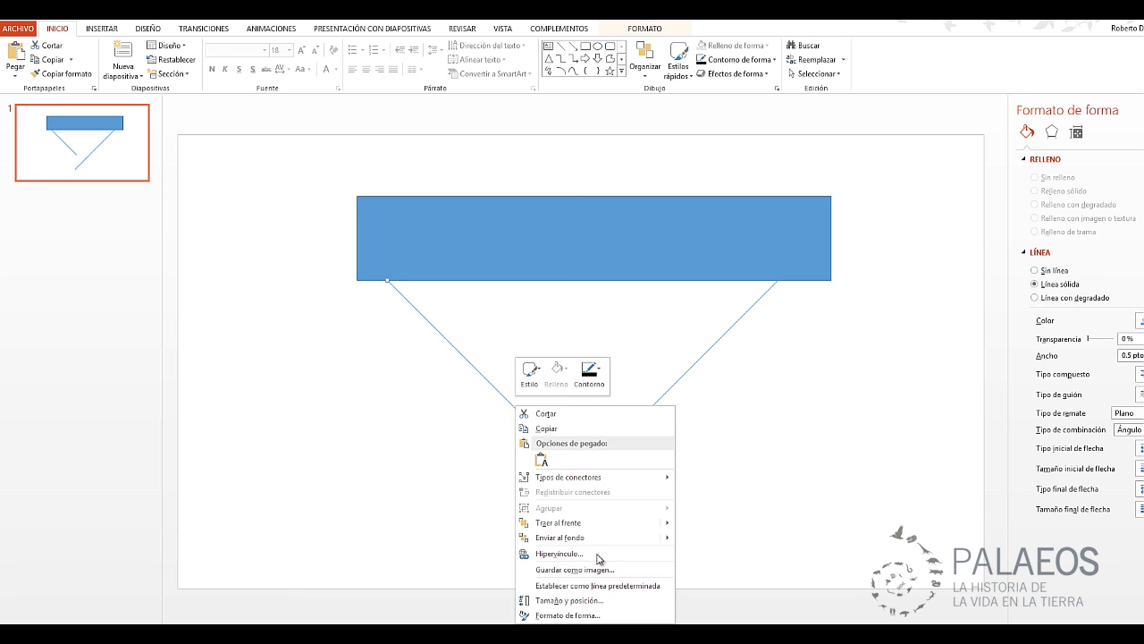
click(603, 599)
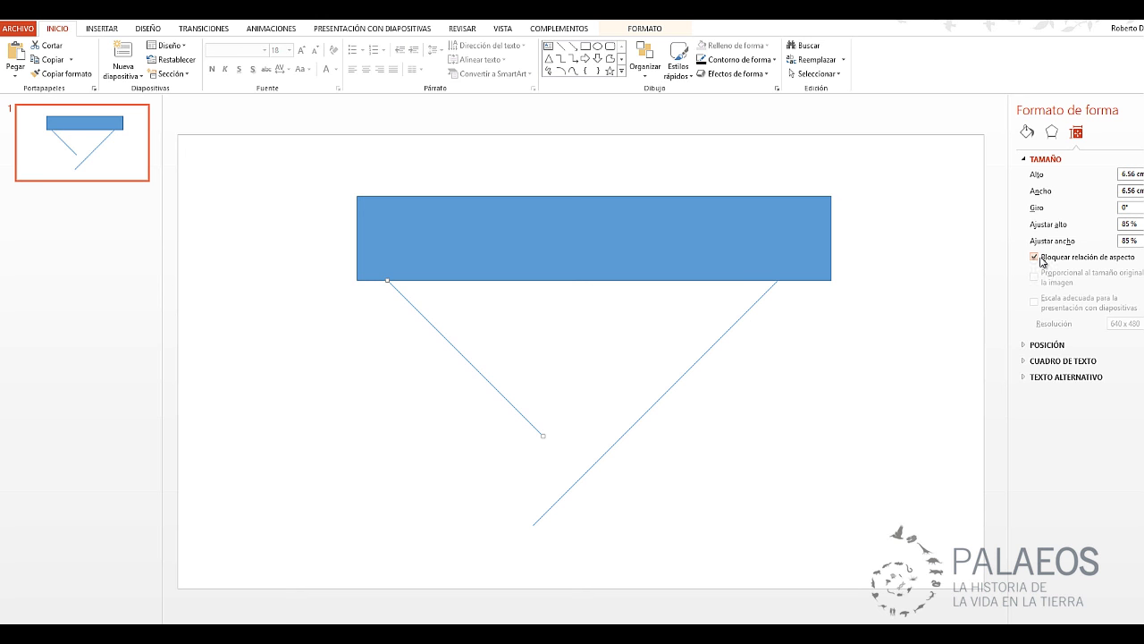
double_click(466, 362)
click(982, 48)
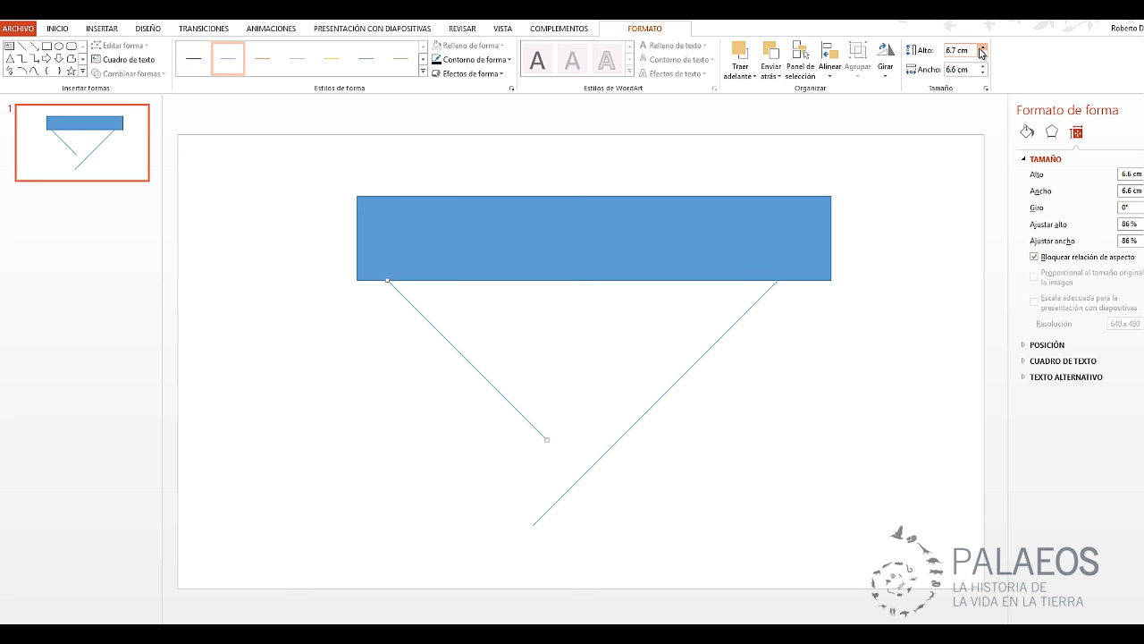
click(981, 49)
click(982, 49)
click(982, 49)
click(982, 49)
click(982, 49)
click(982, 49)
click(983, 49)
click(983, 49)
click(983, 49)
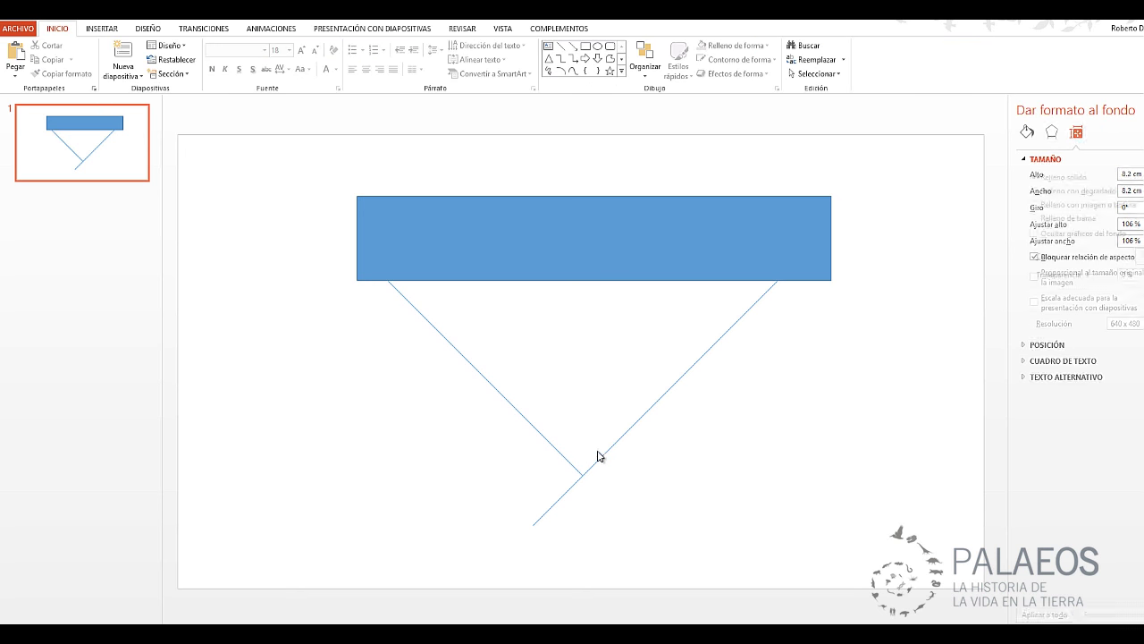
click(734, 438)
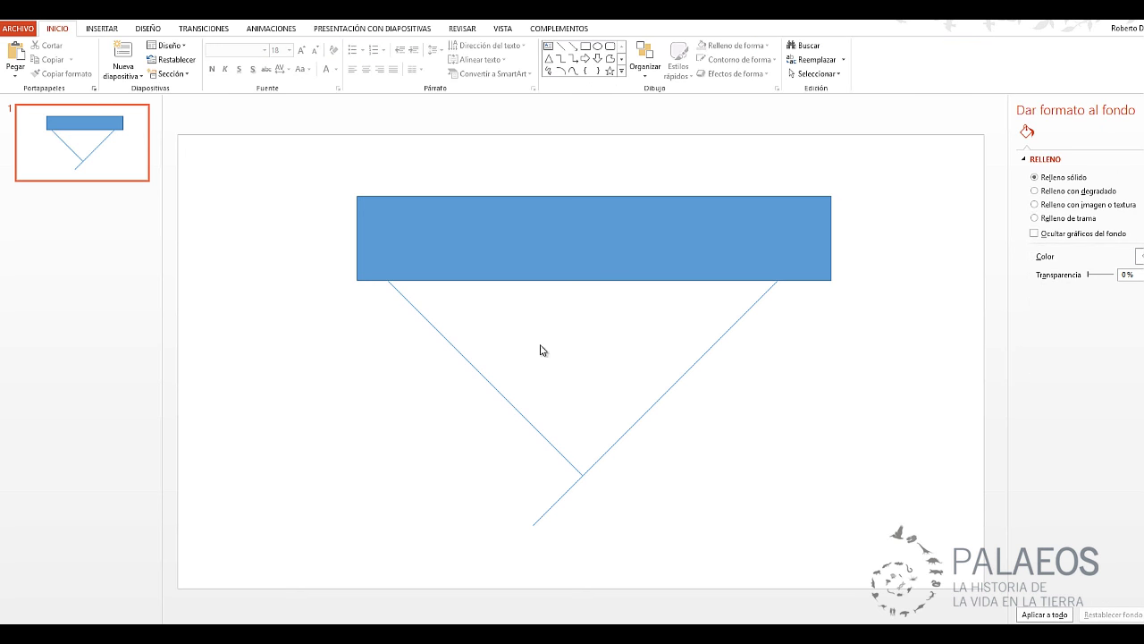
click(559, 46)
- Draw a new short diagonal below the rectangle and place a copy further right
drag(533, 331, 650, 448)
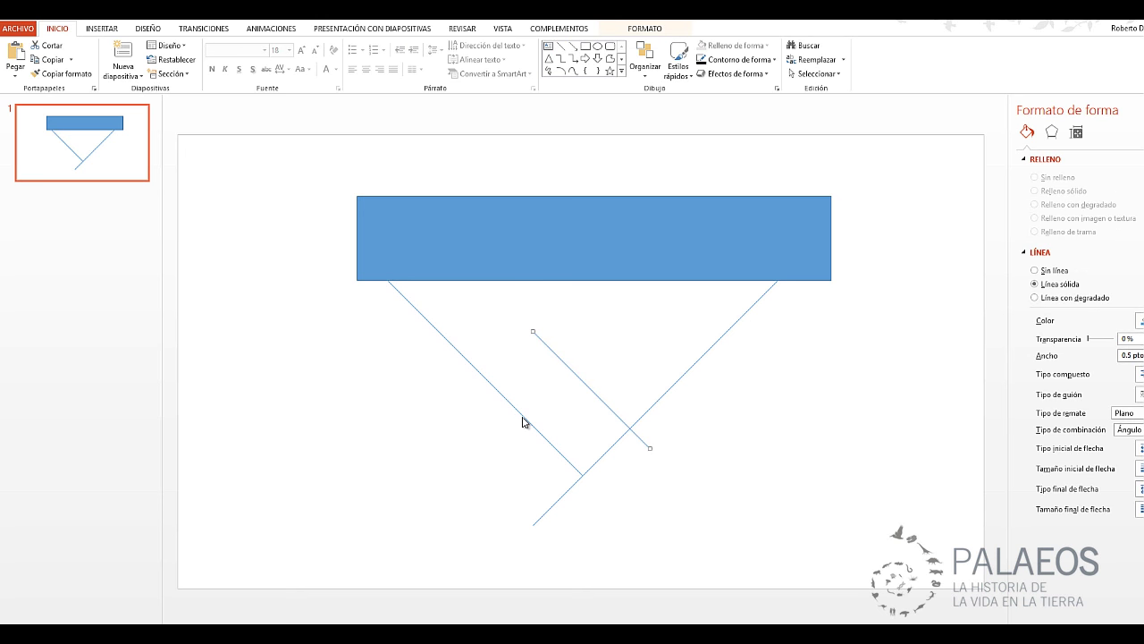
drag(522, 414, 650, 404)
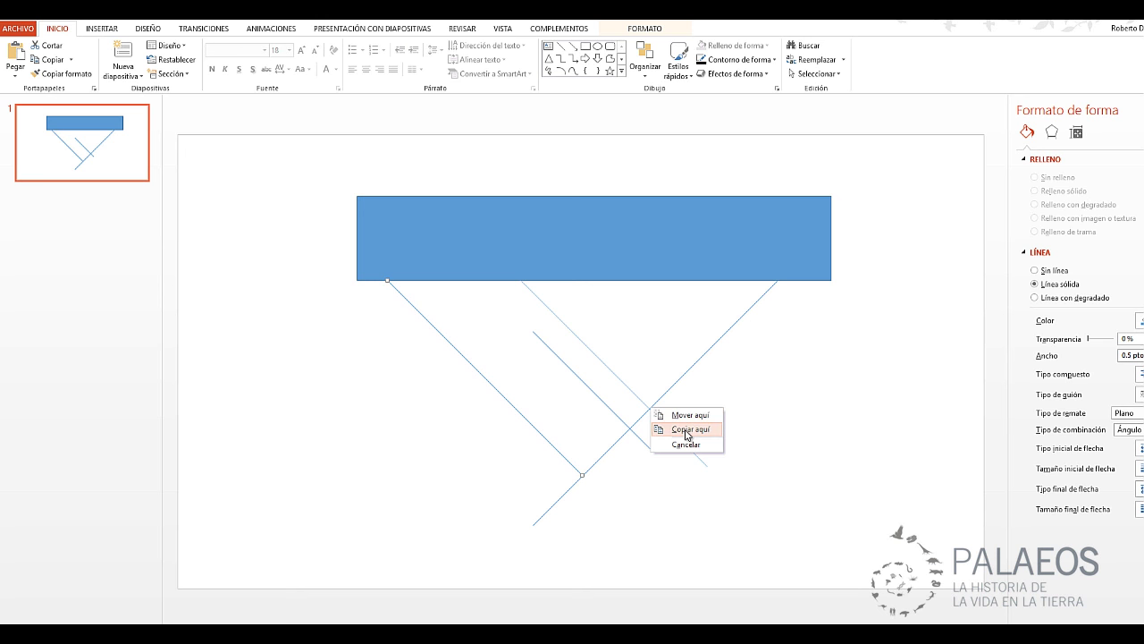
click(675, 428)
key(Up)
key(Up)
key(Up)
key(Right)
key(Right)
key(Right)
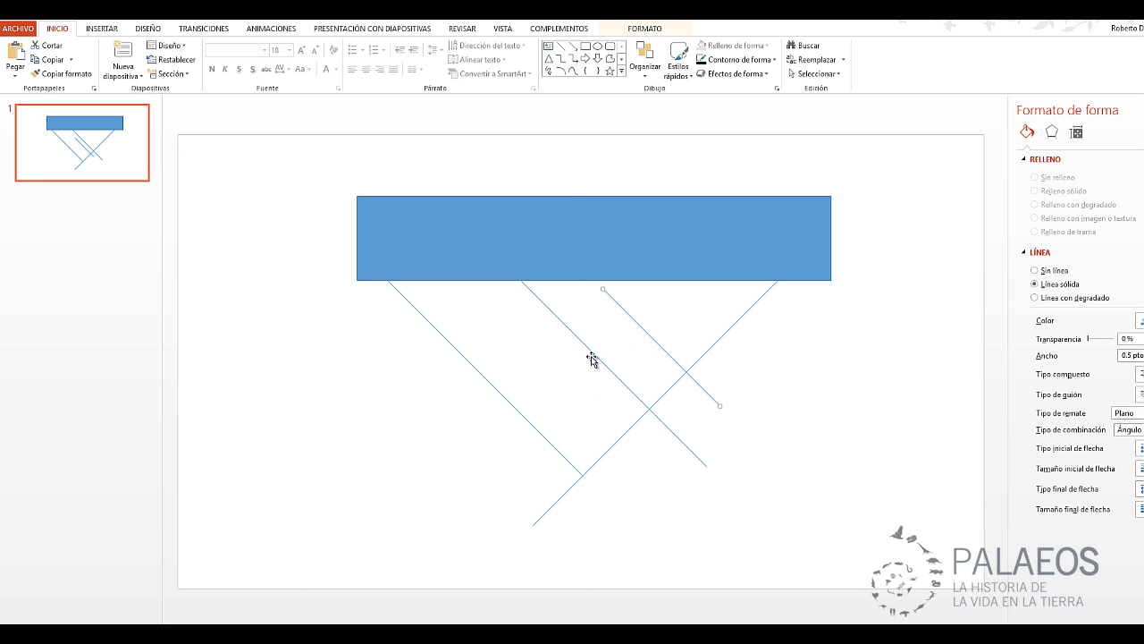
key(Tab)
key(Left)
key(Left)
key(Left)
key(Down)
key(Down)
- Check the size and position settings of the two new diagonal lines
click(508, 401)
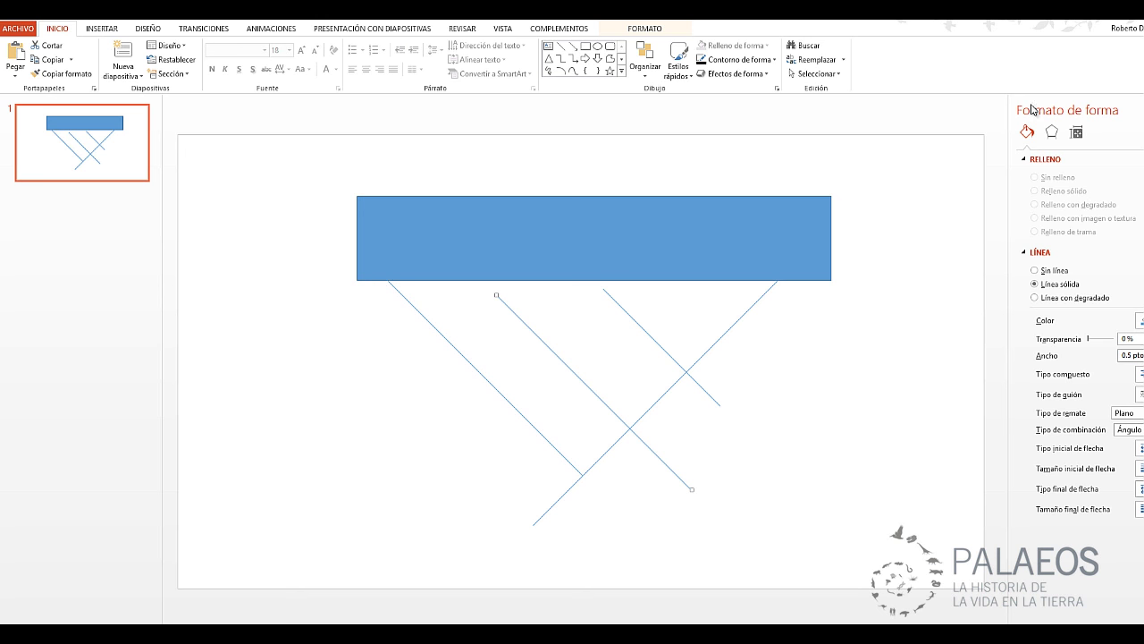
click(1076, 132)
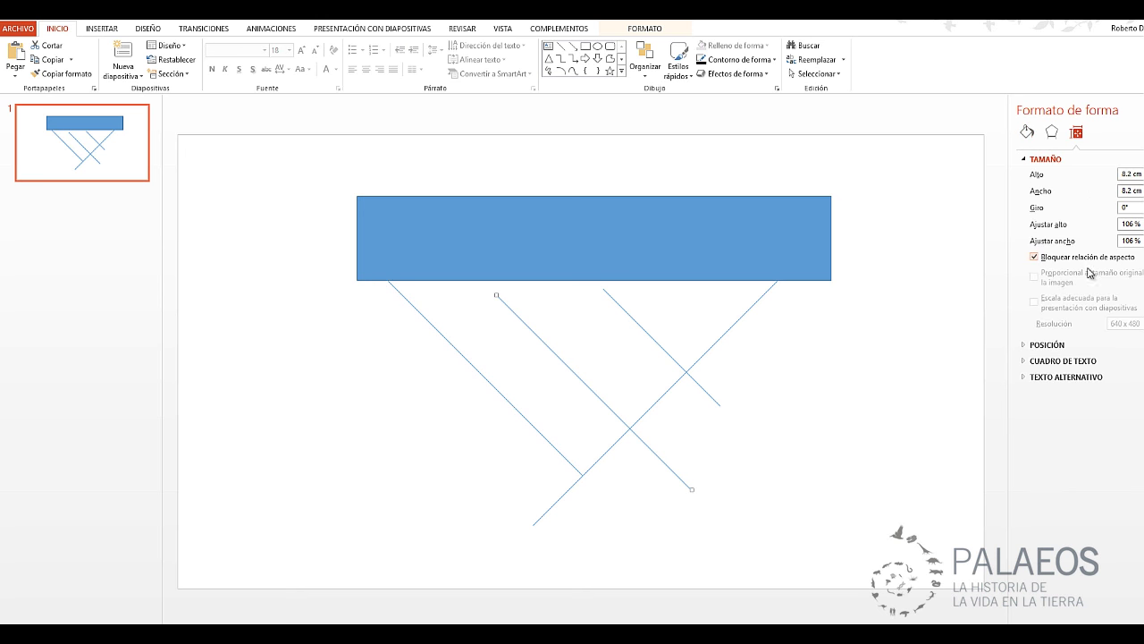
click(665, 348)
right_click(652, 337)
click(733, 531)
click(633, 332)
- Snap the tops of the middle and short right diagonals to the rectangle's lower edge
mouse_move(638, 323)
mouse_down()
mouse_move(680, 322)
mouse_move(646, 332)
mouse_up()
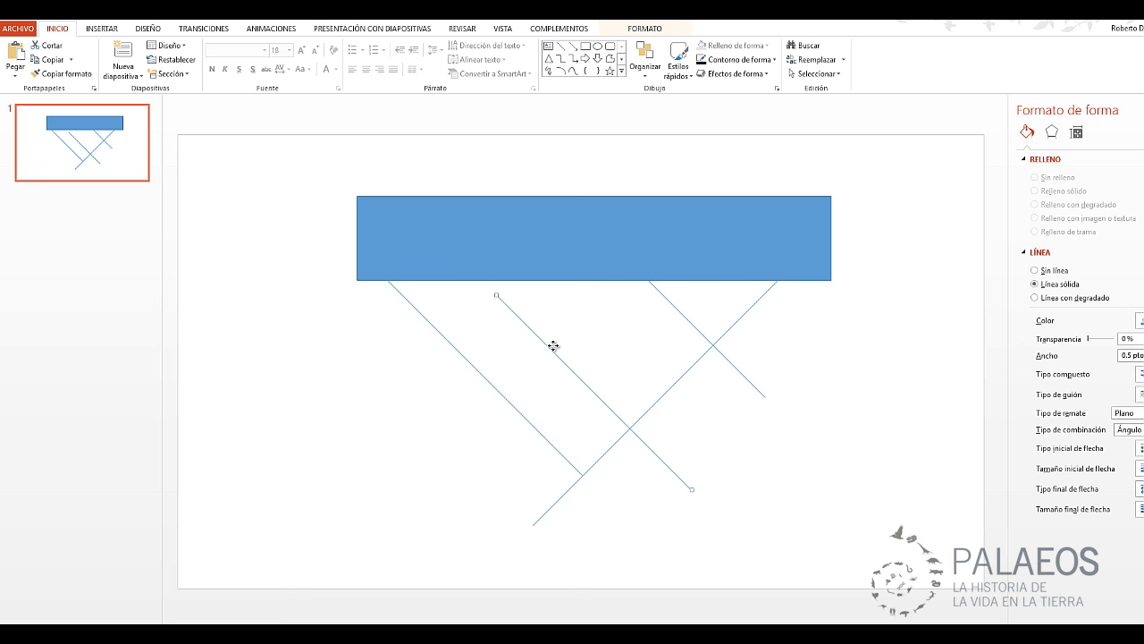
drag(554, 346, 578, 333)
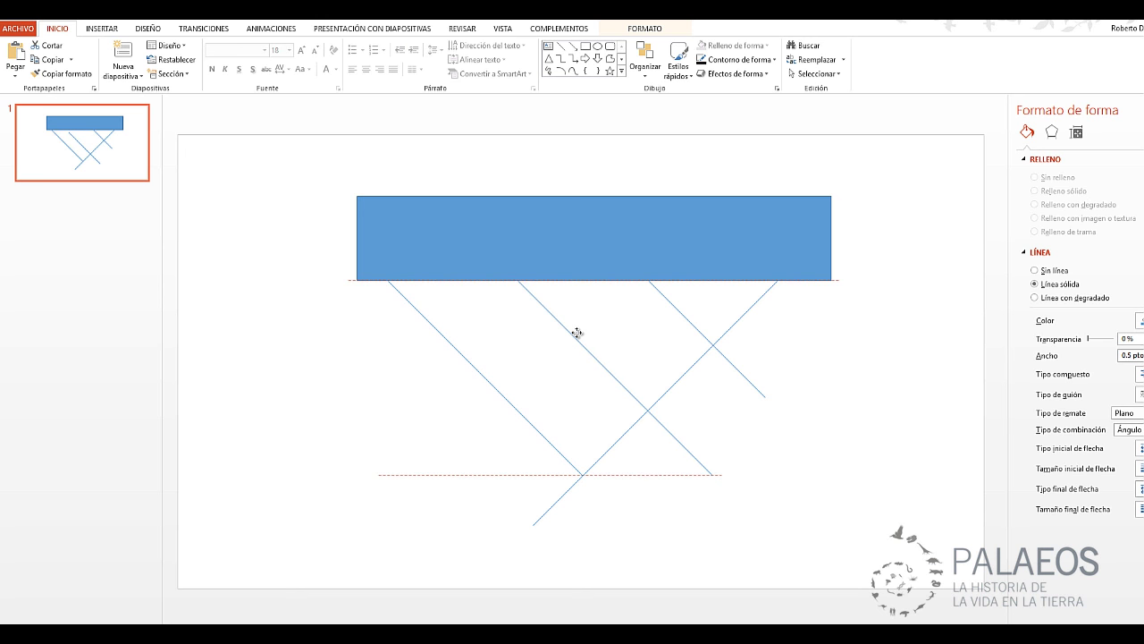
drag(567, 335, 567, 336)
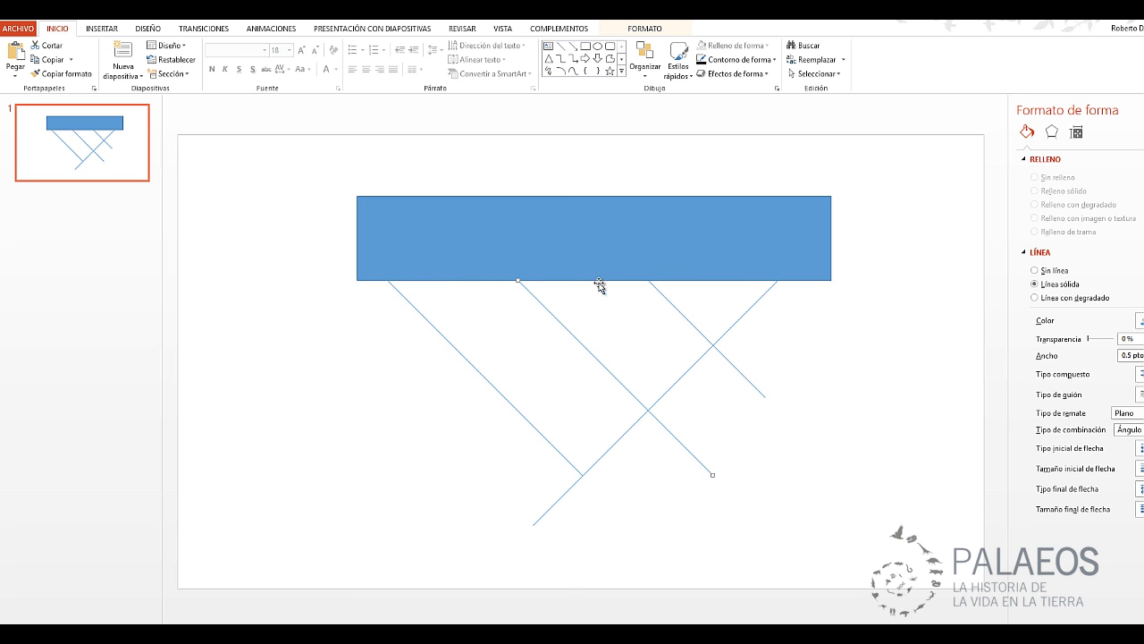
drag(677, 305, 678, 302)
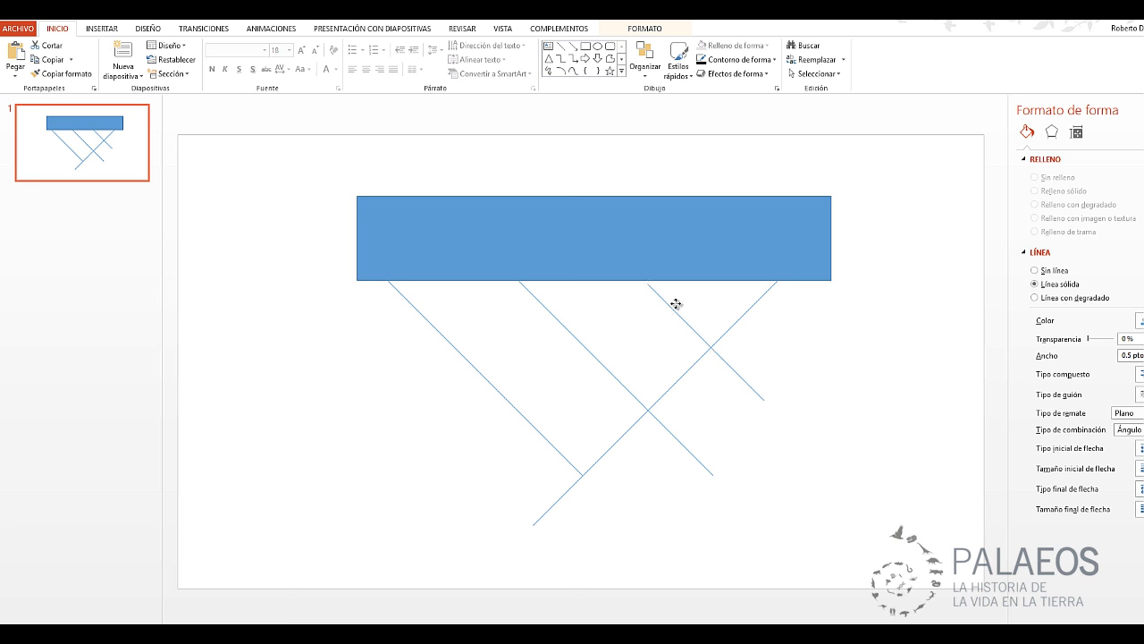
drag(677, 301, 683, 301)
click(748, 253)
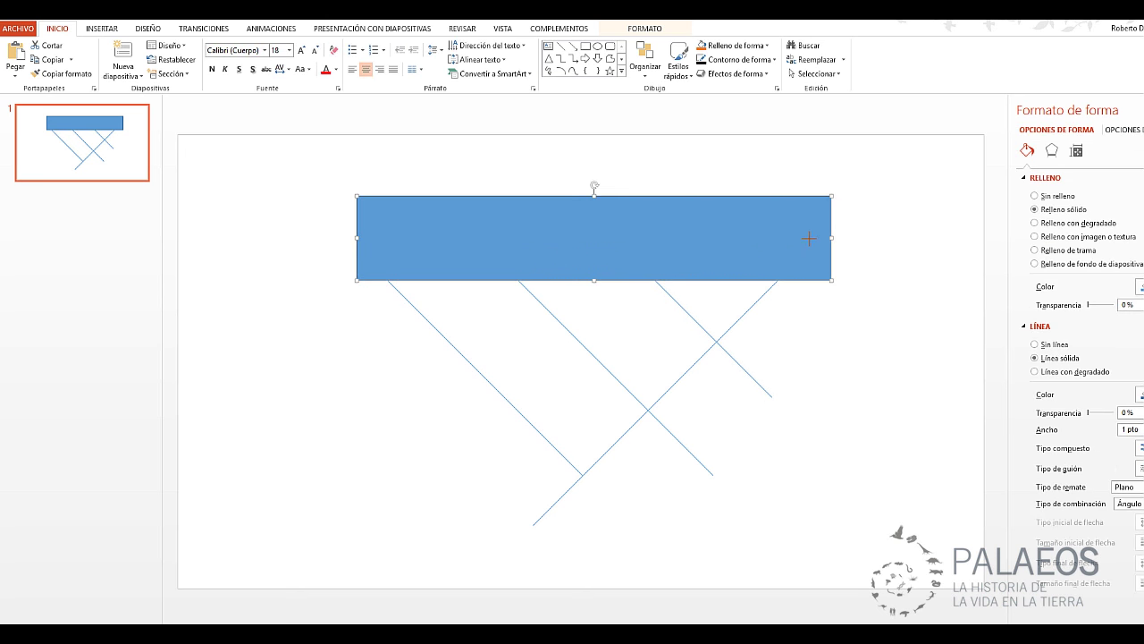
- Trim the blue rectangle's left and right sides, then narrow it from the right
drag(809, 239, 778, 237)
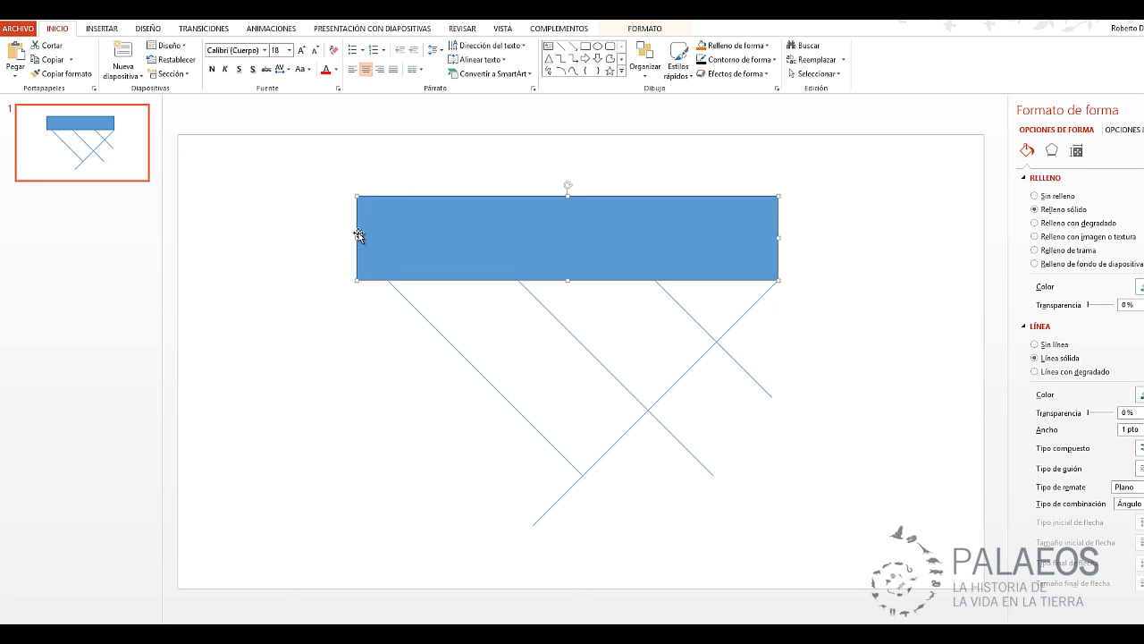
drag(356, 238, 387, 239)
double_click(527, 253)
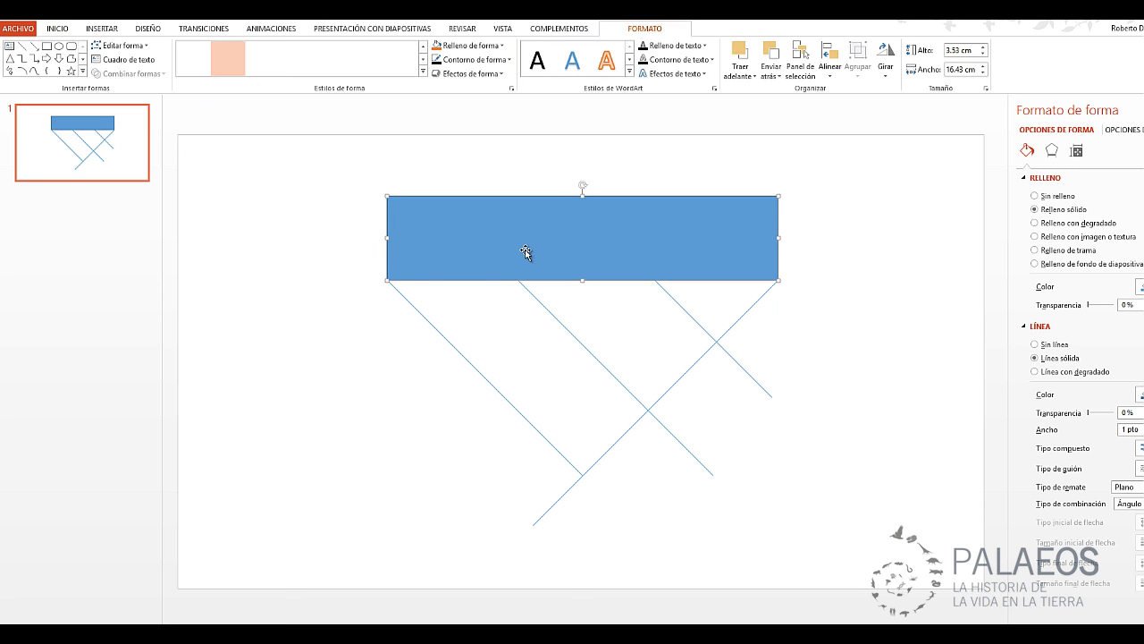
click(976, 70)
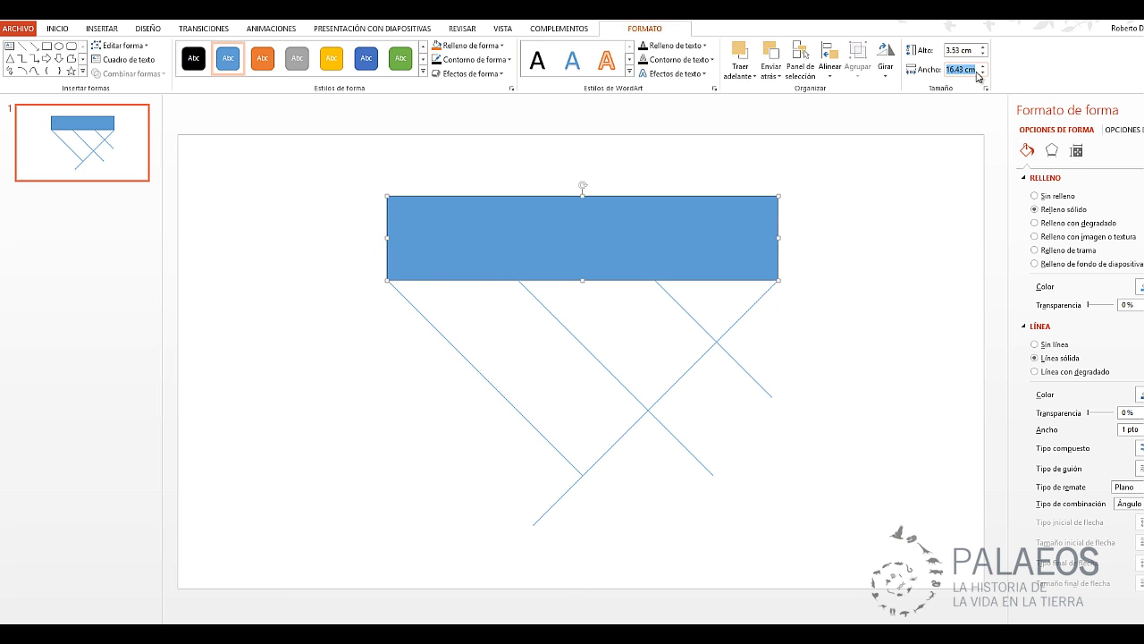
click(912, 290)
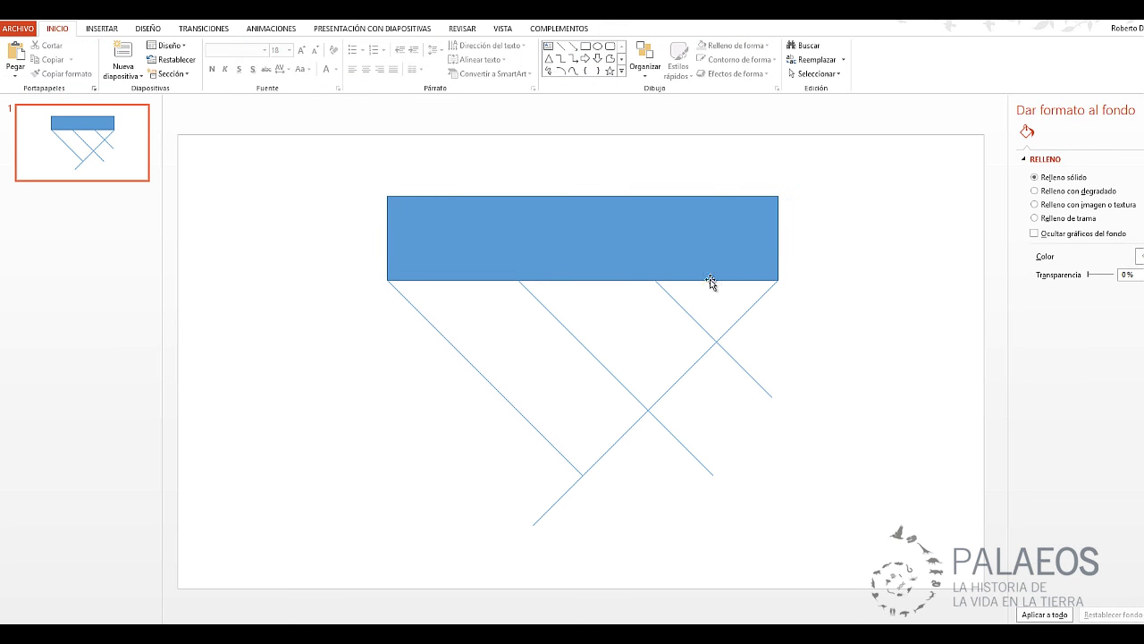
click(603, 262)
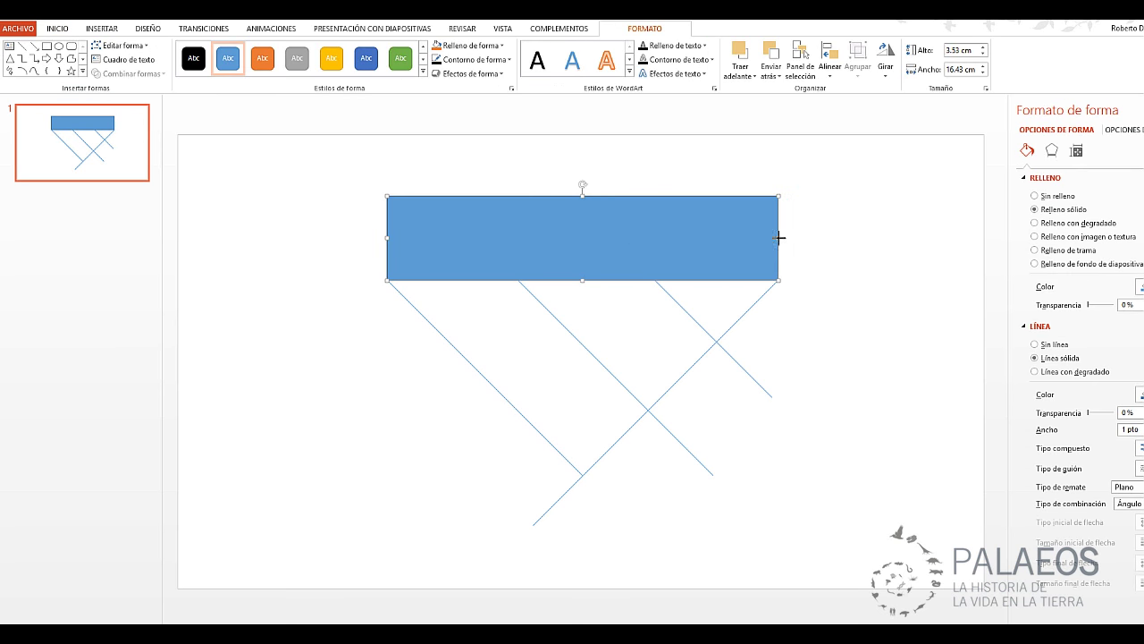
mouse_move(778, 238)
mouse_down()
mouse_move(501, 248)
mouse_move(528, 253)
mouse_up()
- Copy the rectangle twice to the right and slide the copies edge to edge
right_click(457, 240)
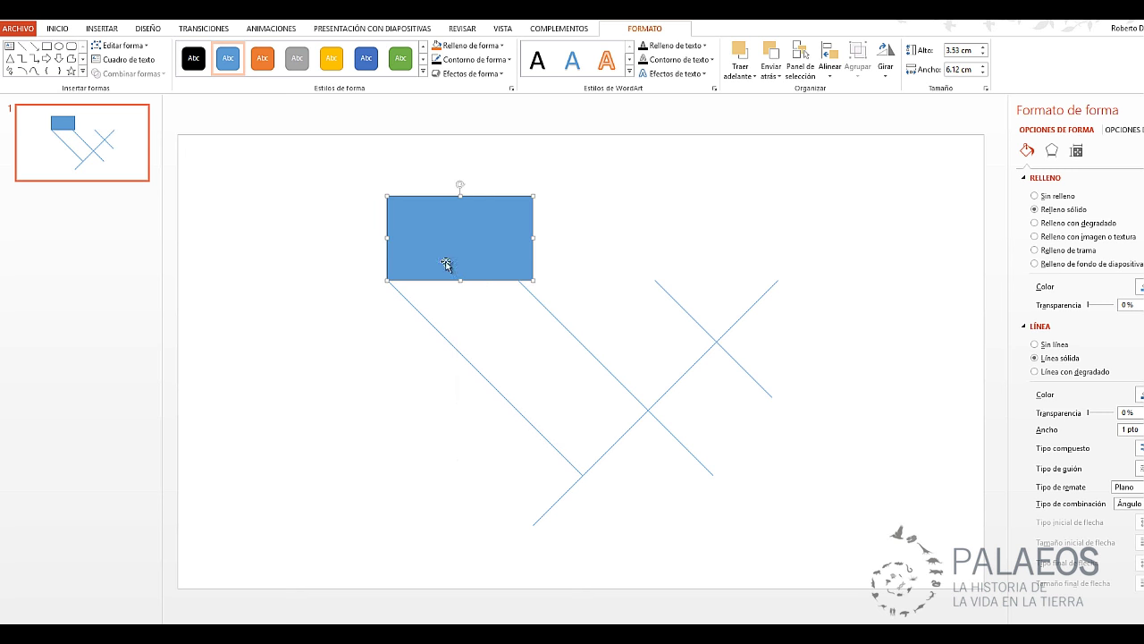
mouse_move(447, 263)
mouse_down()
mouse_move(760, 228)
mouse_move(735, 256)
mouse_up()
click(594, 248)
click(773, 244)
mouse_move(608, 204)
mouse_down()
mouse_move(608, 243)
mouse_move(607, 226)
mouse_up()
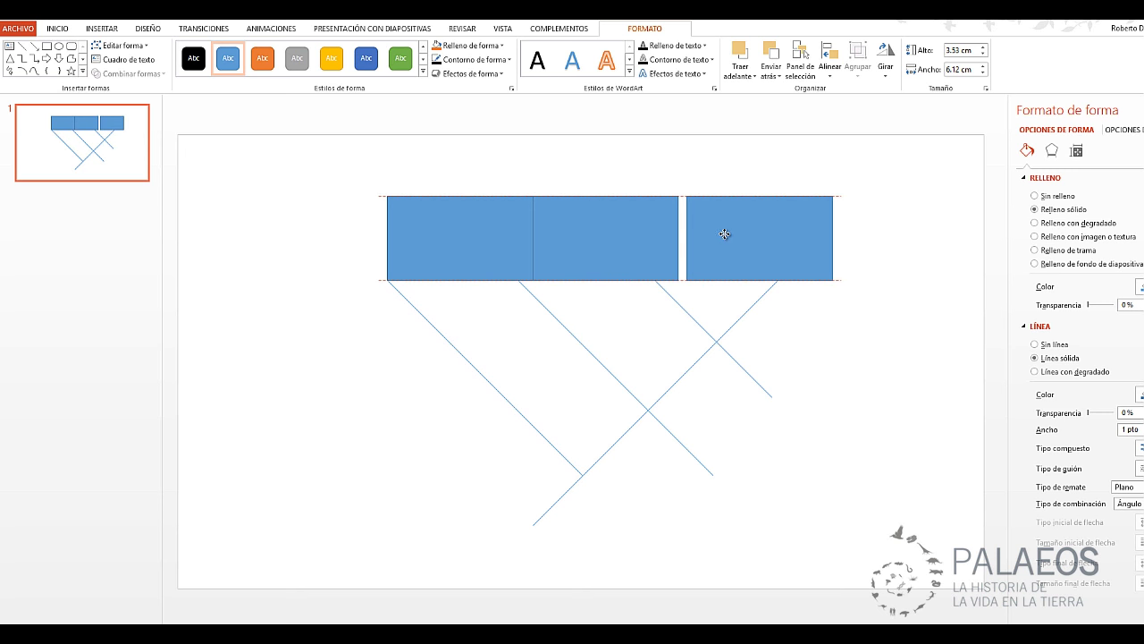
drag(729, 235, 718, 236)
click(779, 321)
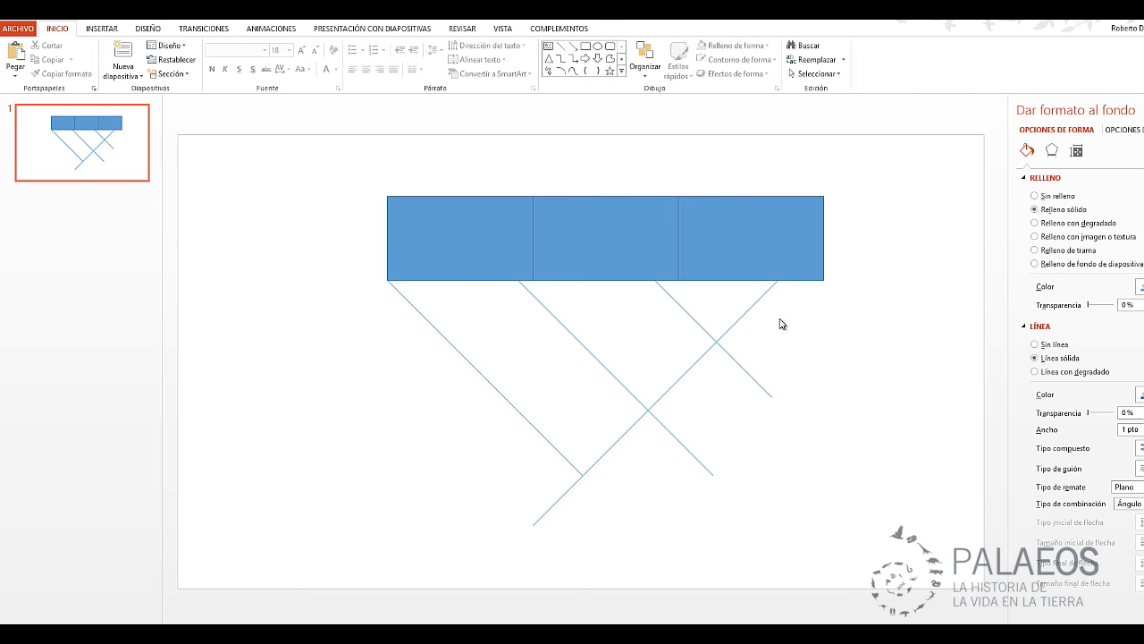
click(615, 247)
drag(616, 247, 623, 250)
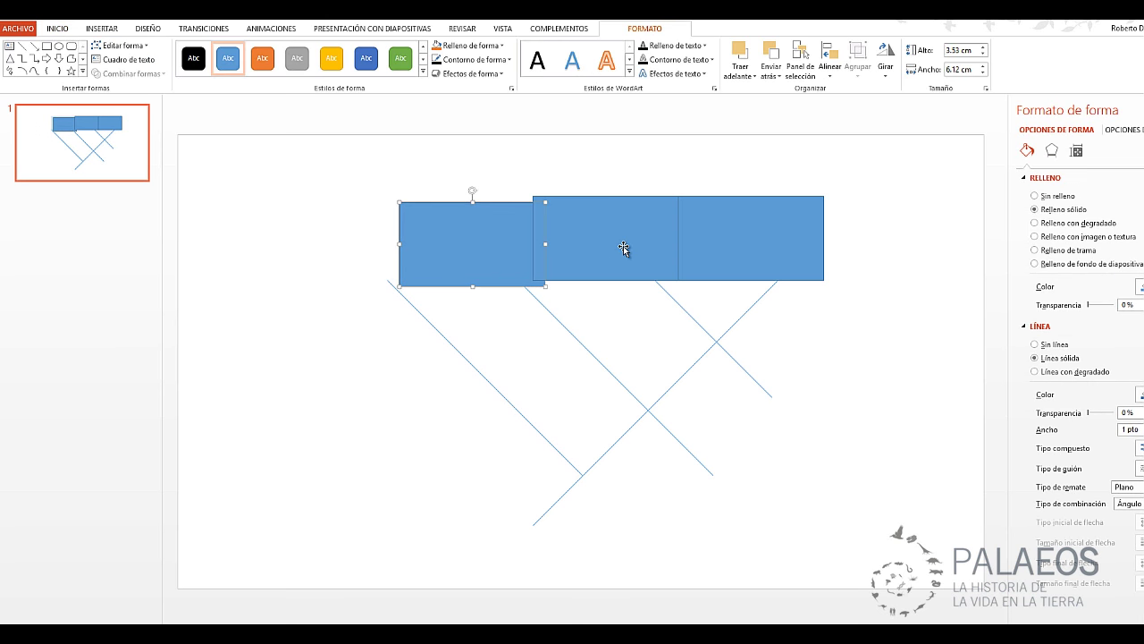
- Undo the misplaced moves, make the rectangle 5.48 cm wide, and line up the third copy
key(ctrl+z)
key(ctrl+z)
key(ctrl+z)
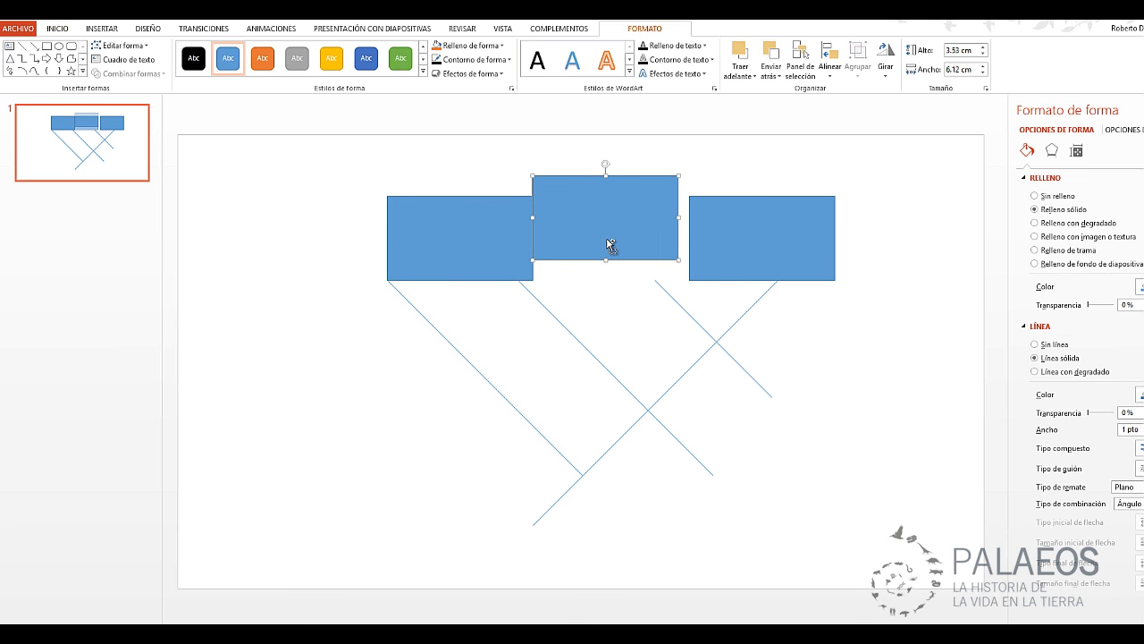
key(ctrl+z)
key(ctrl+z)
key(ctrl+z)
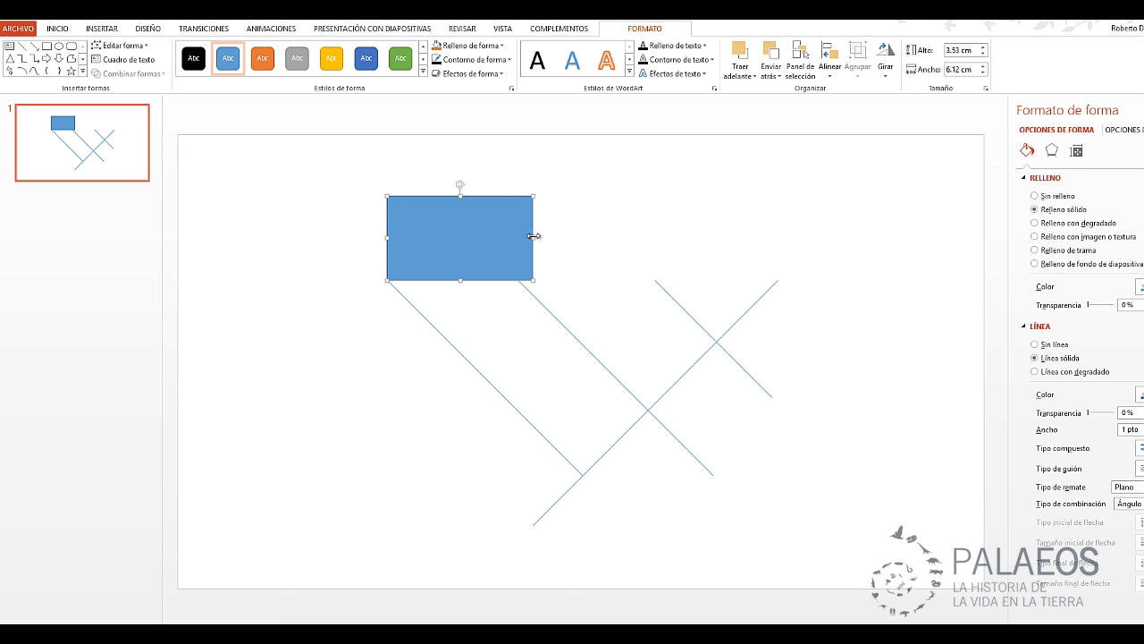
mouse_move(534, 238)
mouse_down()
mouse_move(520, 237)
mouse_move(675, 237)
mouse_up()
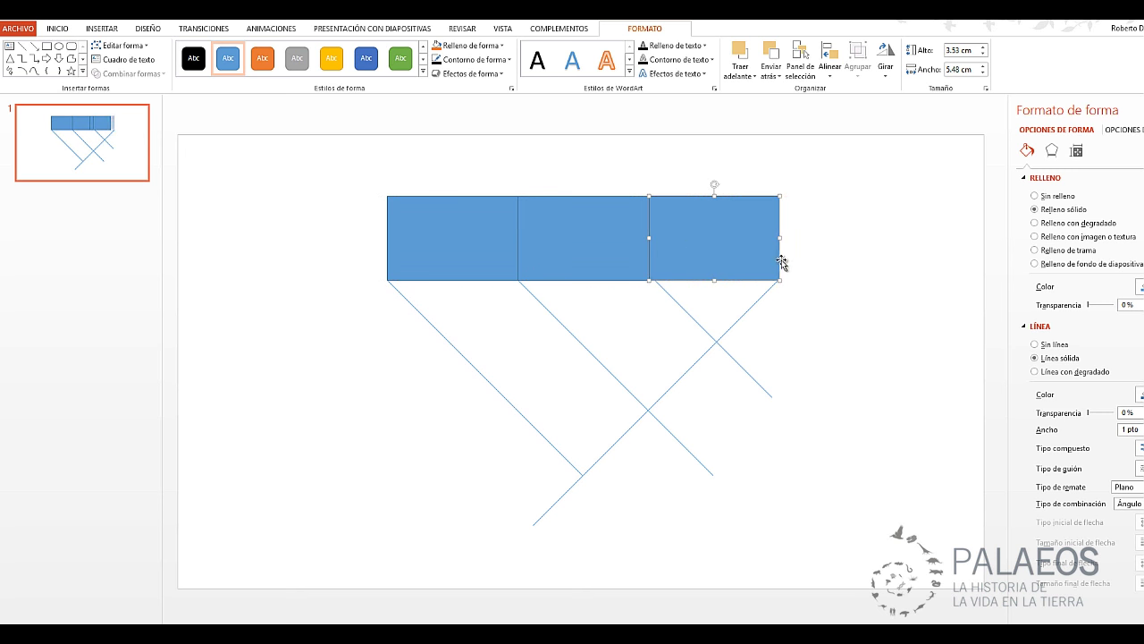
drag(781, 262, 714, 259)
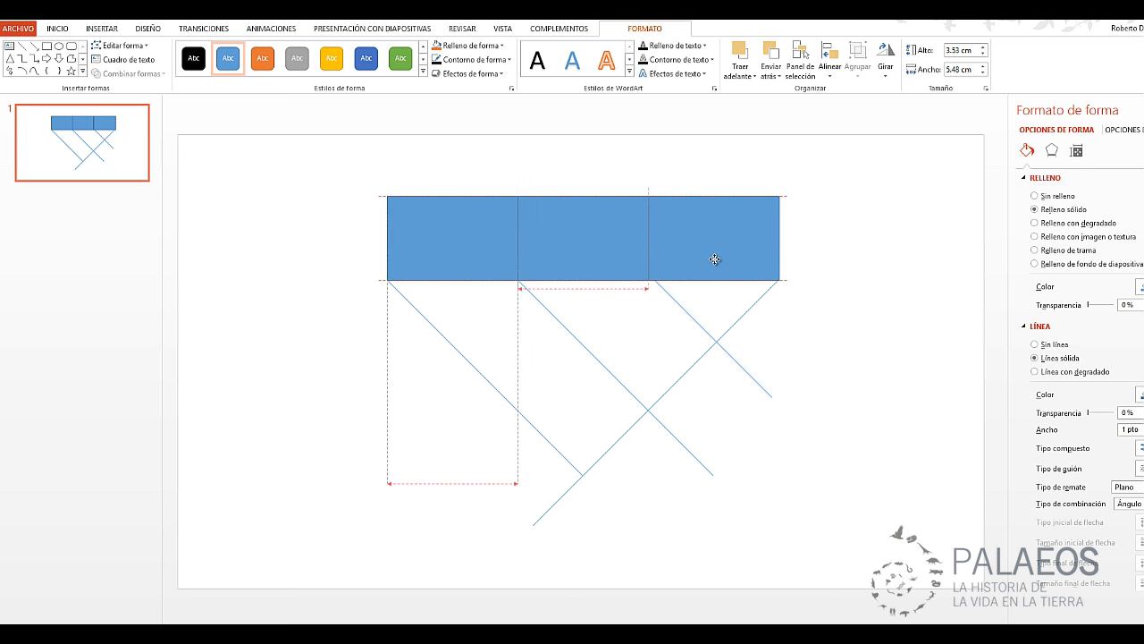
- Select all three blue rectangles and apply Alinear en la parte inferior
click(691, 289)
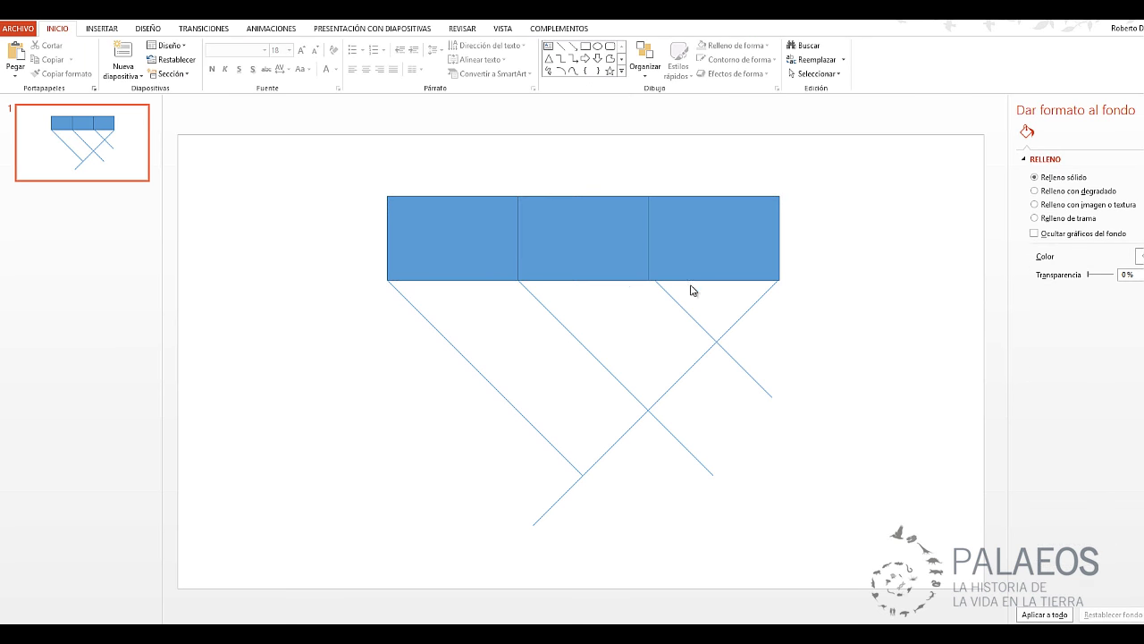
click(481, 240)
shift+click(590, 246)
shift+click(728, 250)
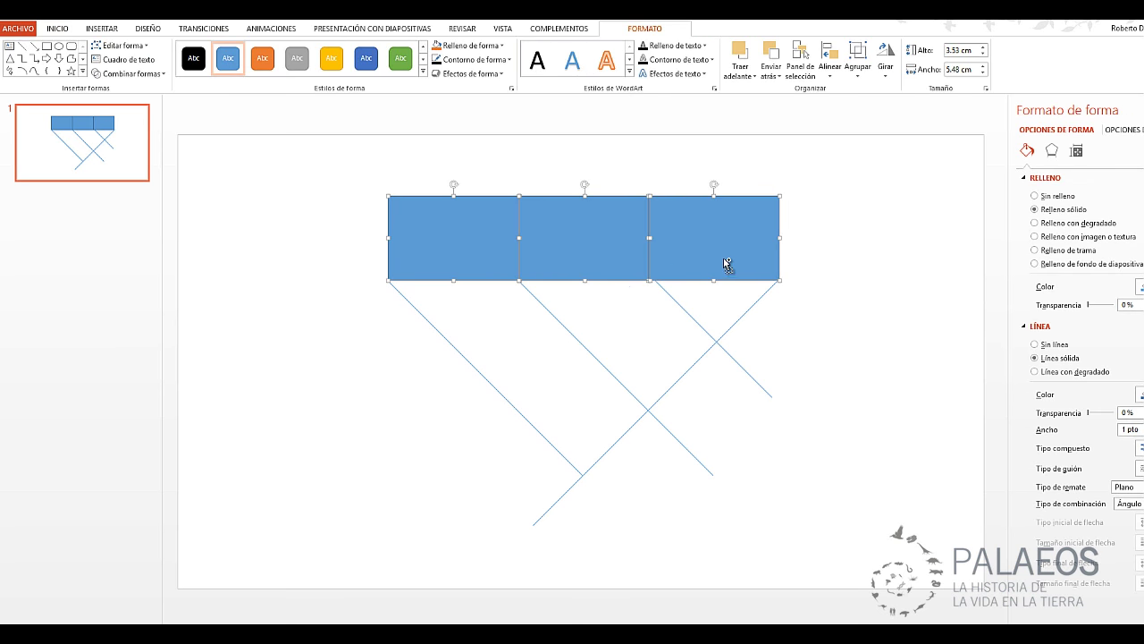
shift+click(726, 264)
shift+click(669, 242)
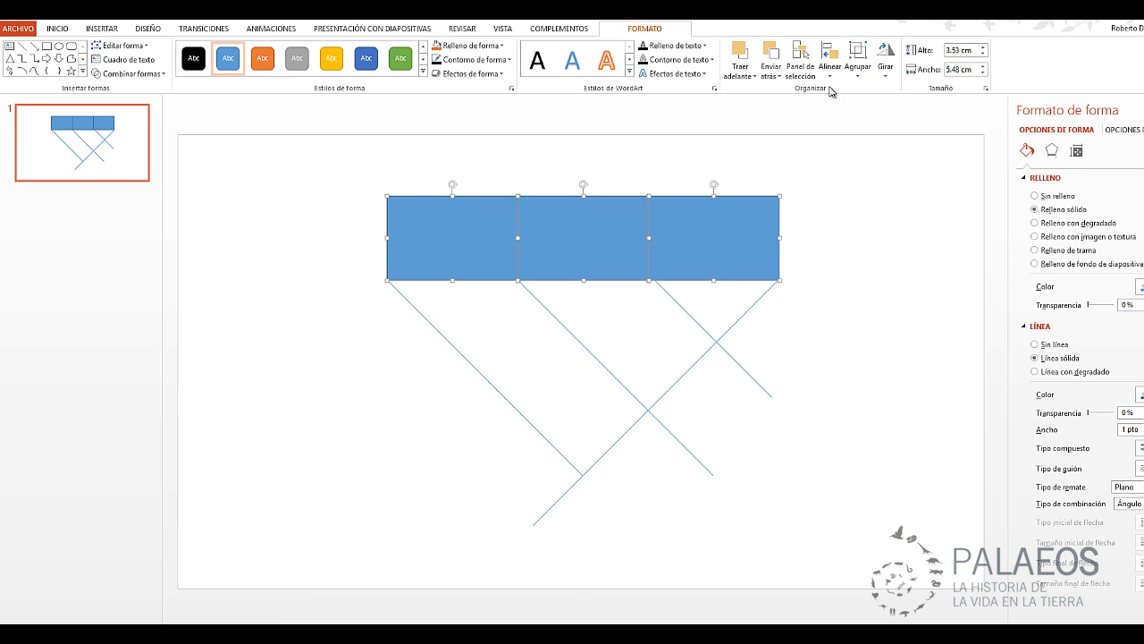
click(829, 72)
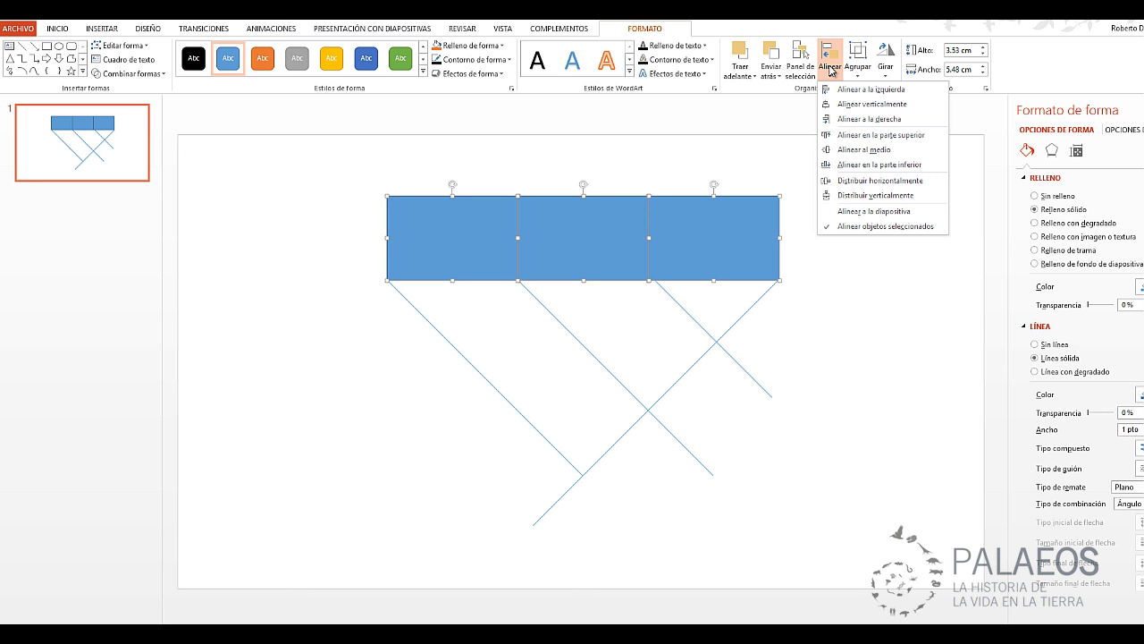
click(879, 166)
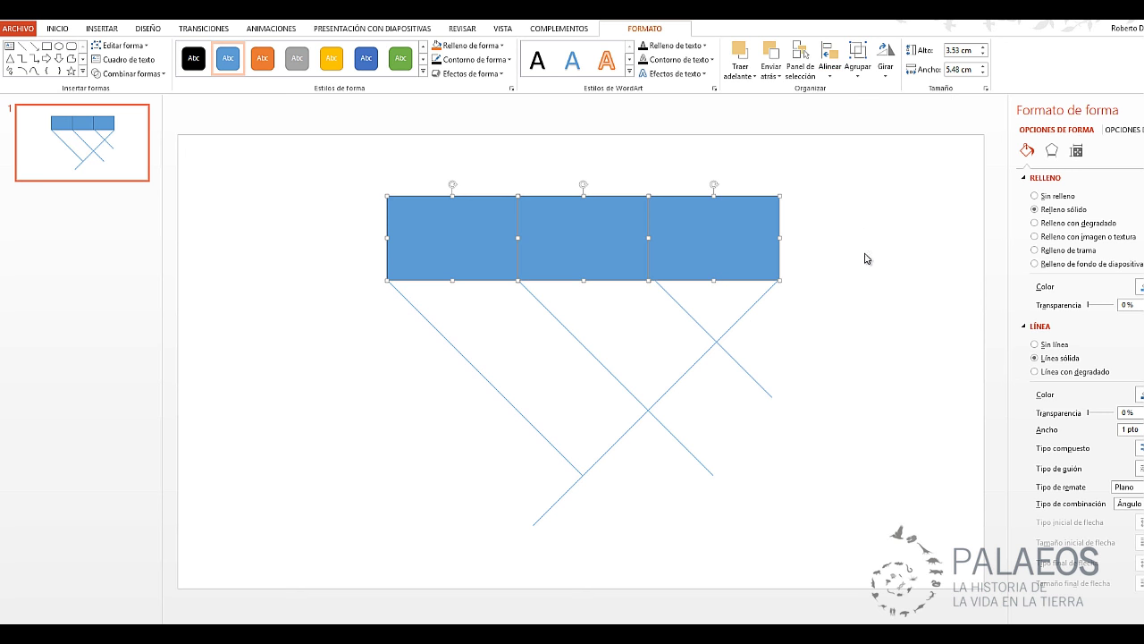
click(869, 261)
- Snap the long, 8.2 cm, middle and short right diagonals to the rectangle corners
drag(751, 325, 756, 308)
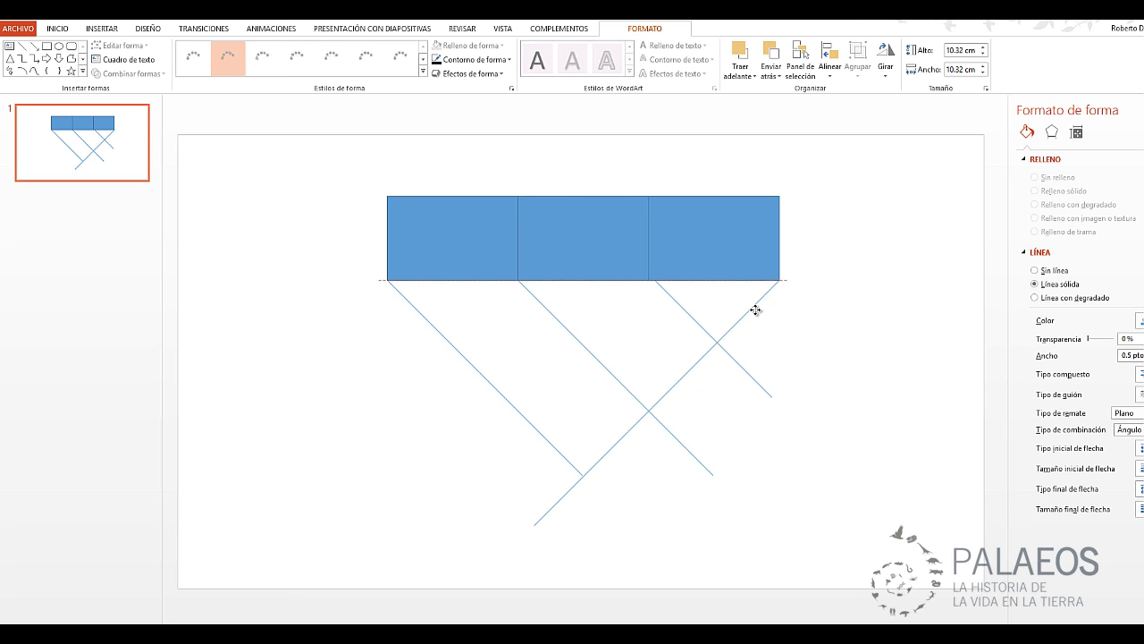
drag(461, 349, 455, 347)
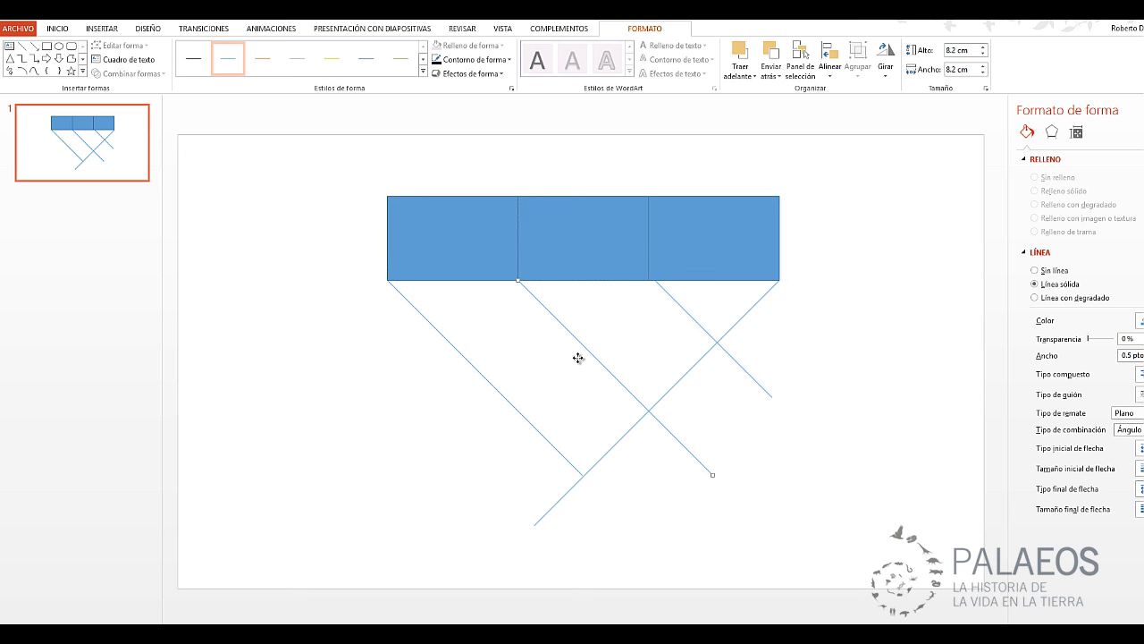
drag(579, 357, 590, 347)
drag(686, 320, 686, 320)
click(843, 376)
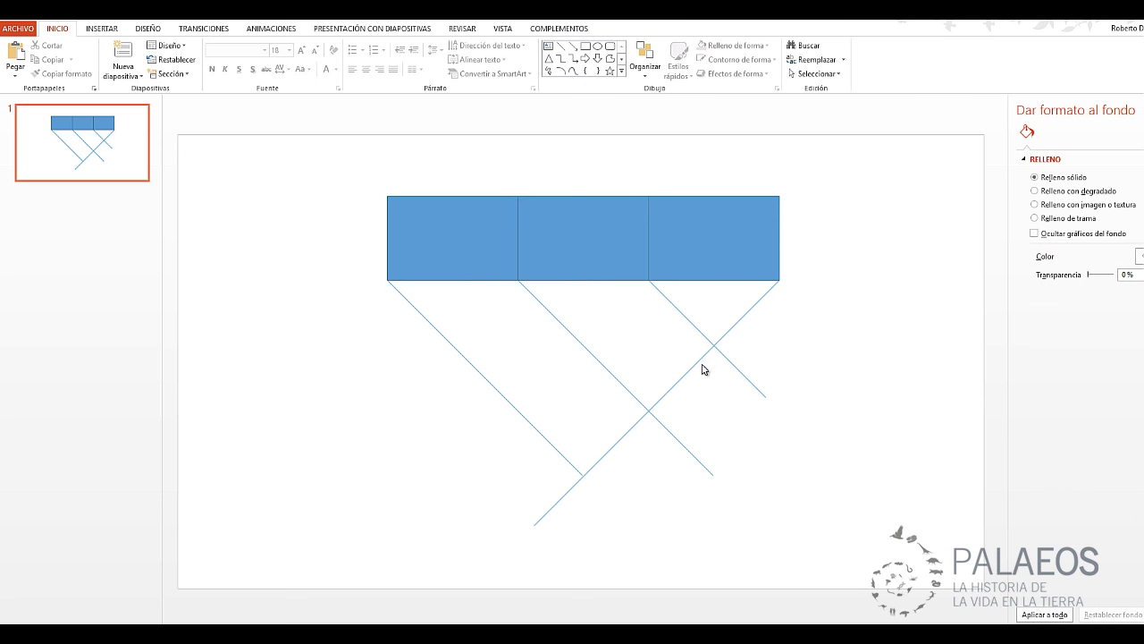
- Shorten the middle diagonal to 5.8 cm so it ends on the long branch instead of crossing it
click(686, 448)
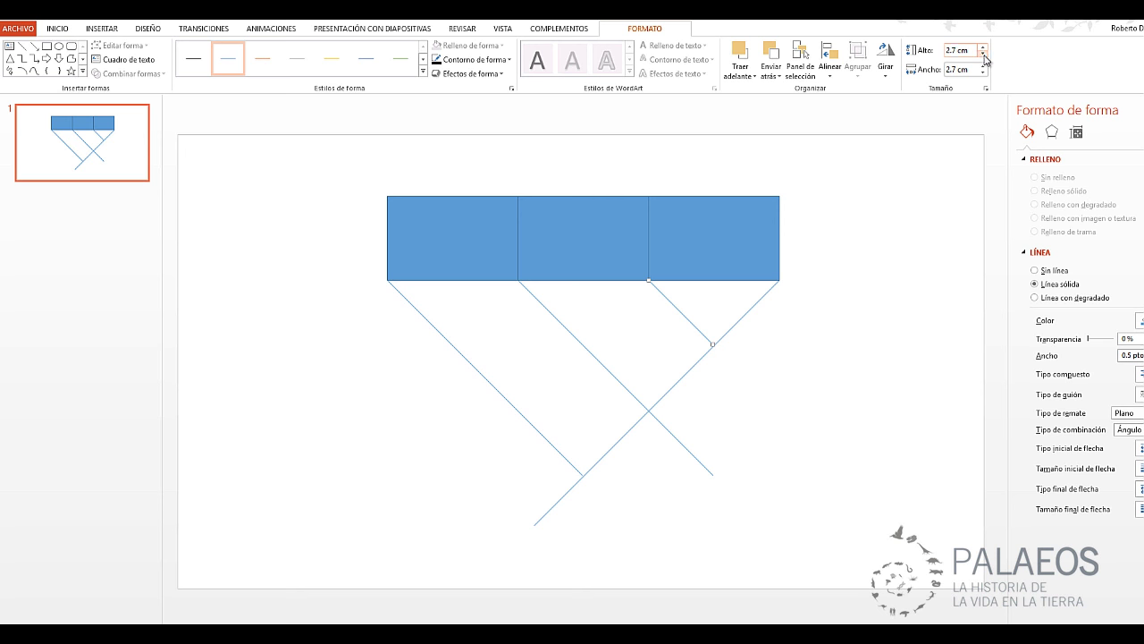
click(792, 364)
click(698, 330)
click(727, 361)
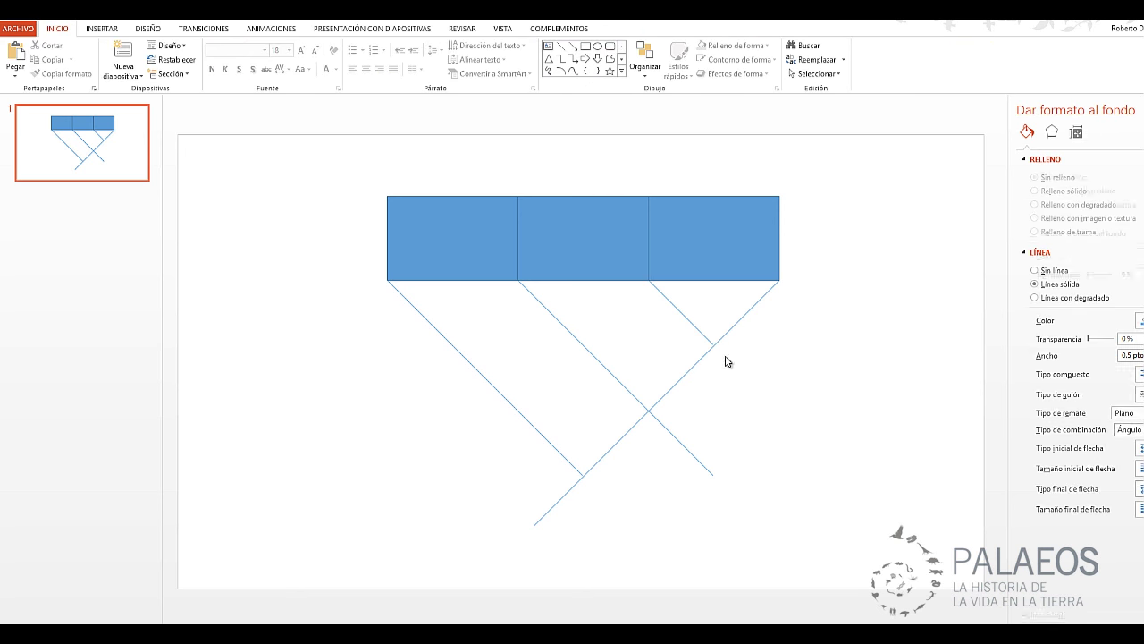
click(708, 339)
click(724, 355)
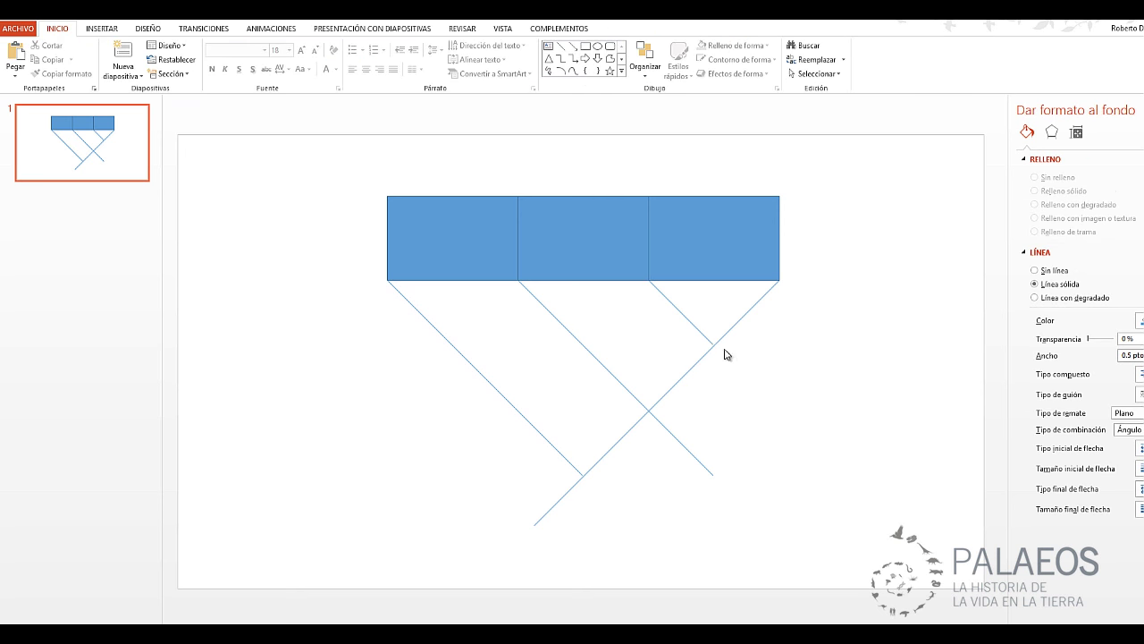
click(737, 317)
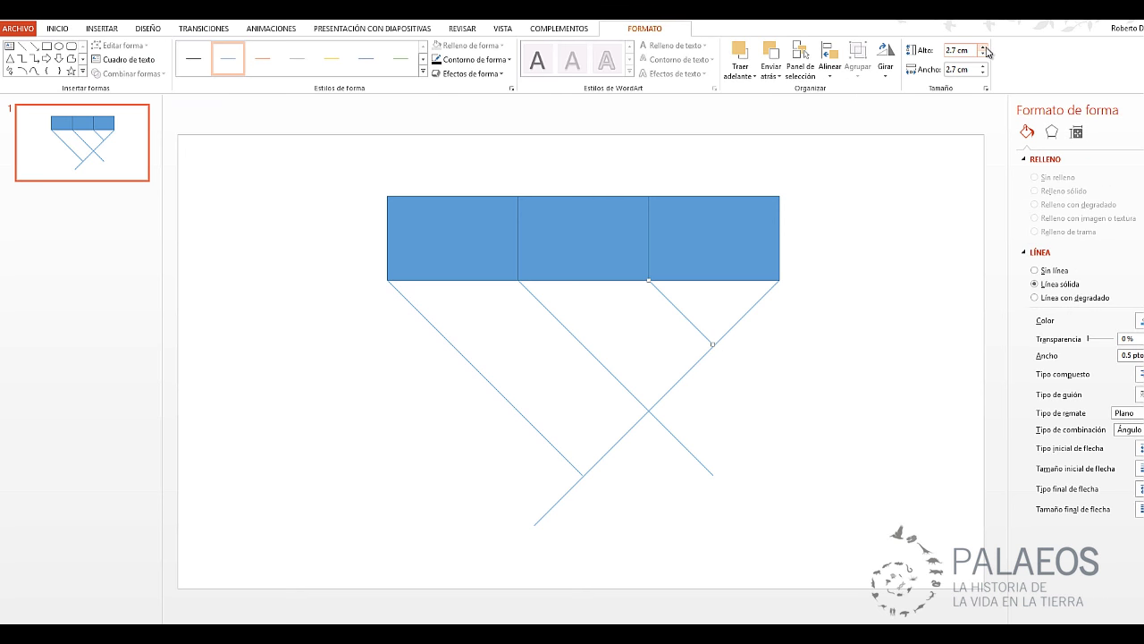
click(712, 339)
click(703, 331)
click(715, 428)
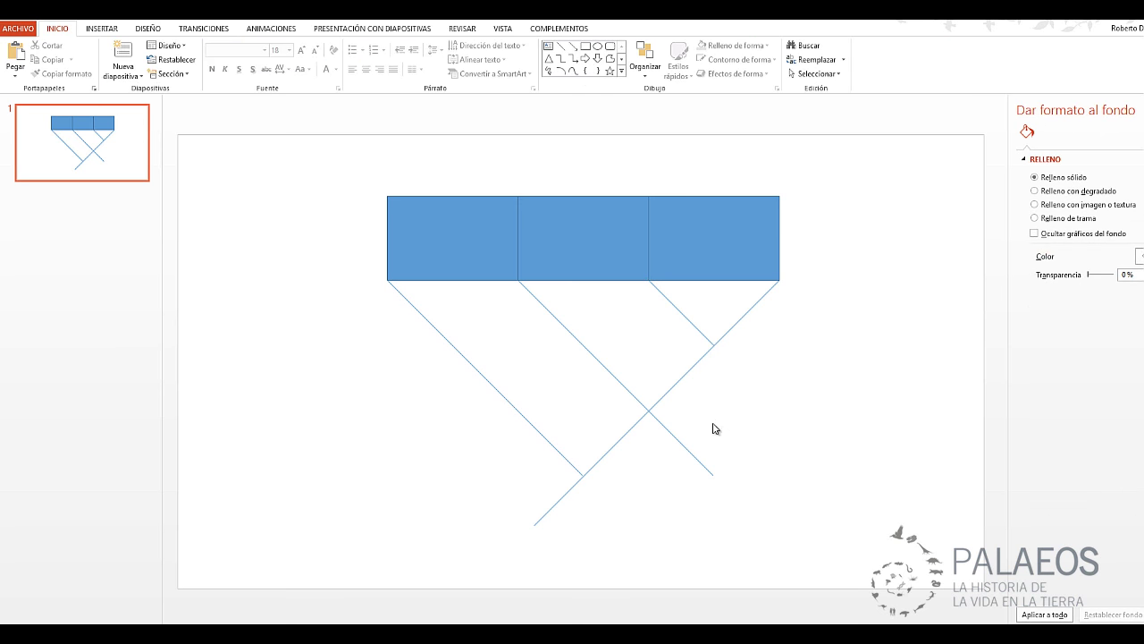
click(680, 446)
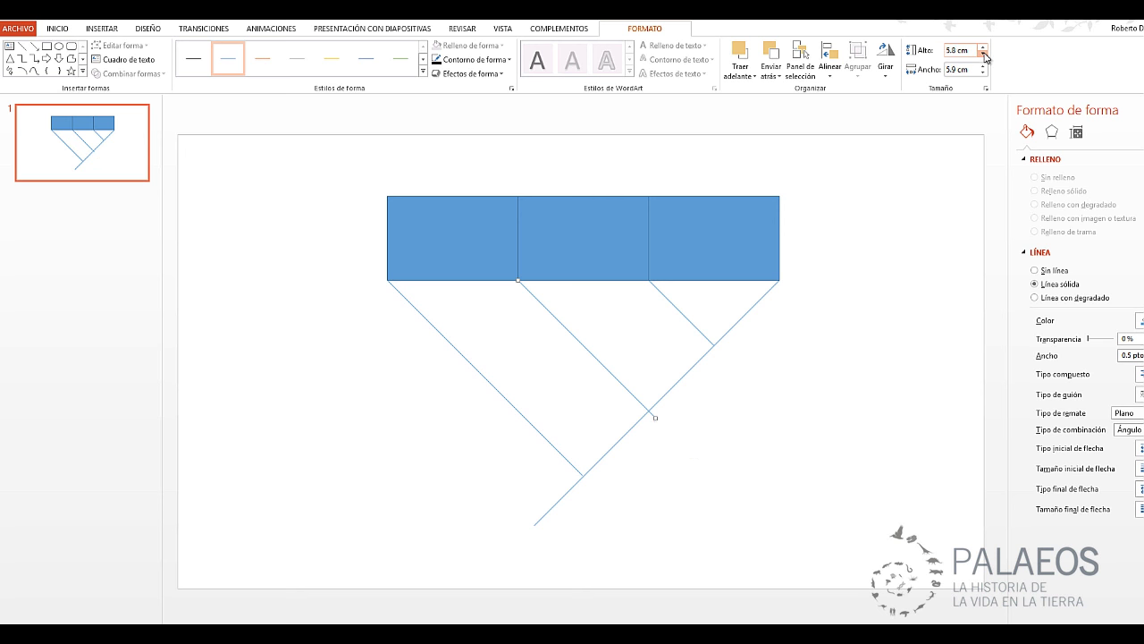
click(794, 437)
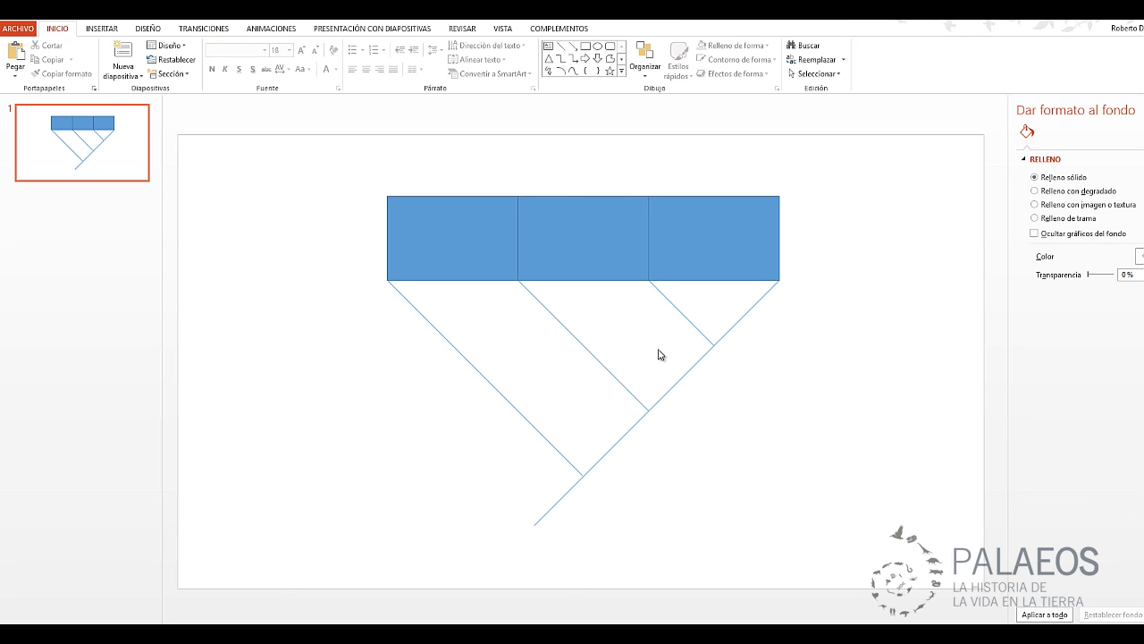
- Delete the three blue rectangles
click(712, 231)
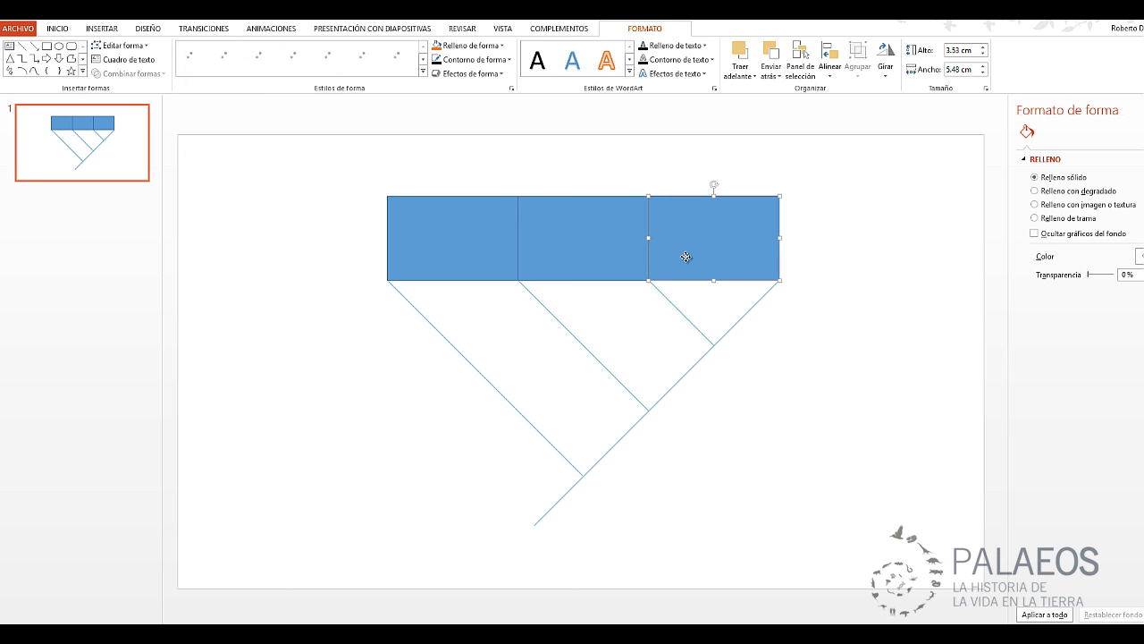
key(Delete)
click(574, 235)
key(Delete)
click(487, 228)
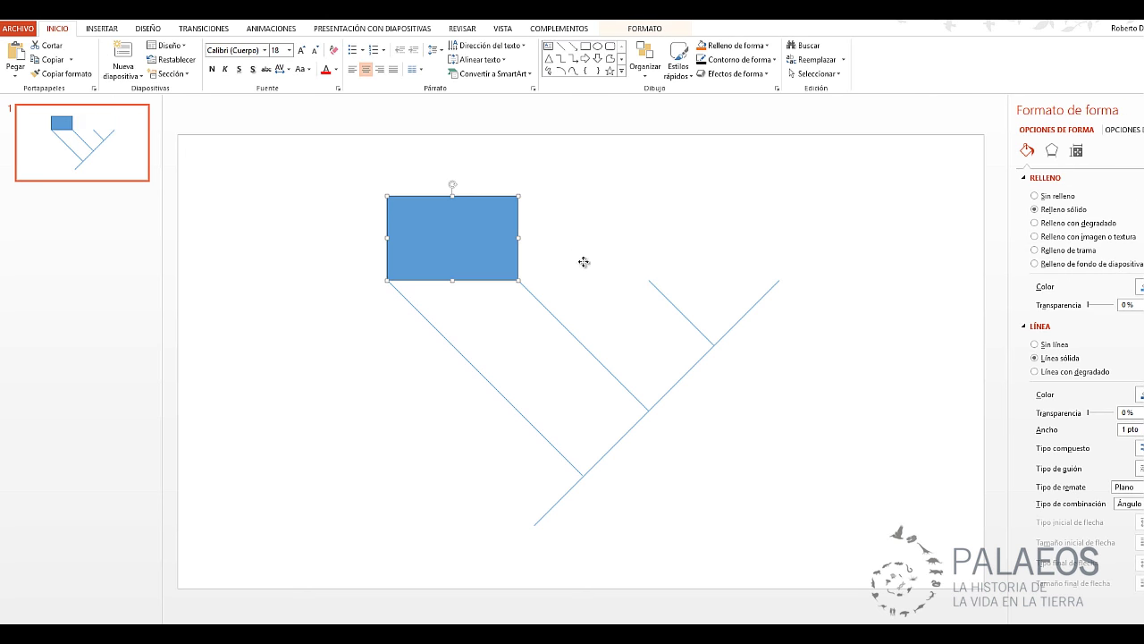
key(Delete)
- Select all branch lines, move the tree up-right, and set their outline weight to 3 pt
drag(823, 257, 355, 597)
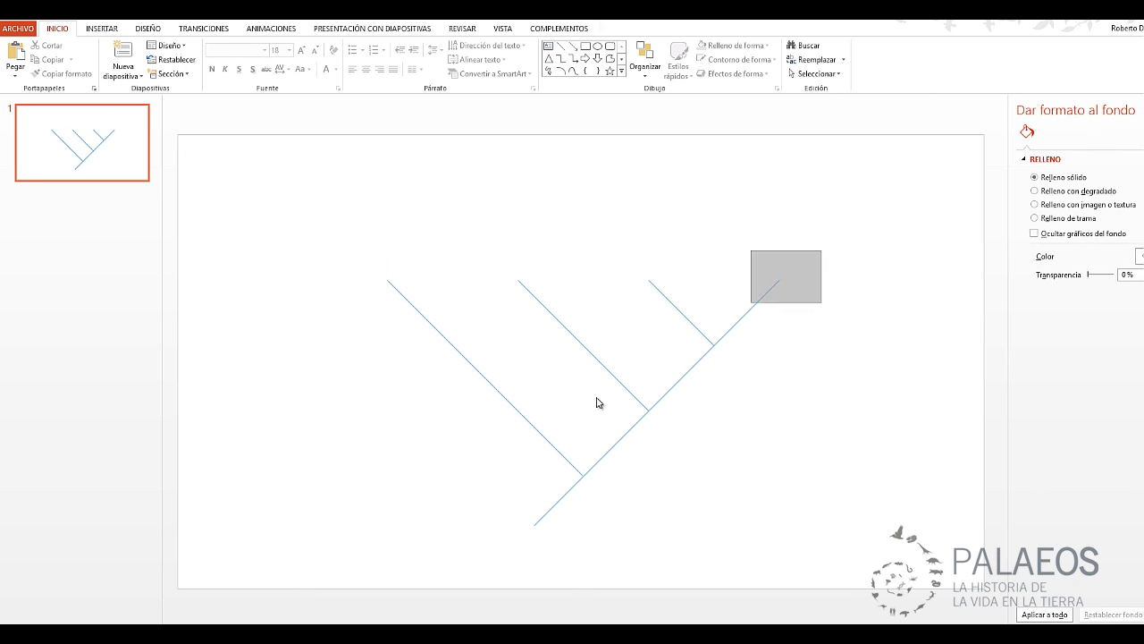
drag(547, 438, 569, 396)
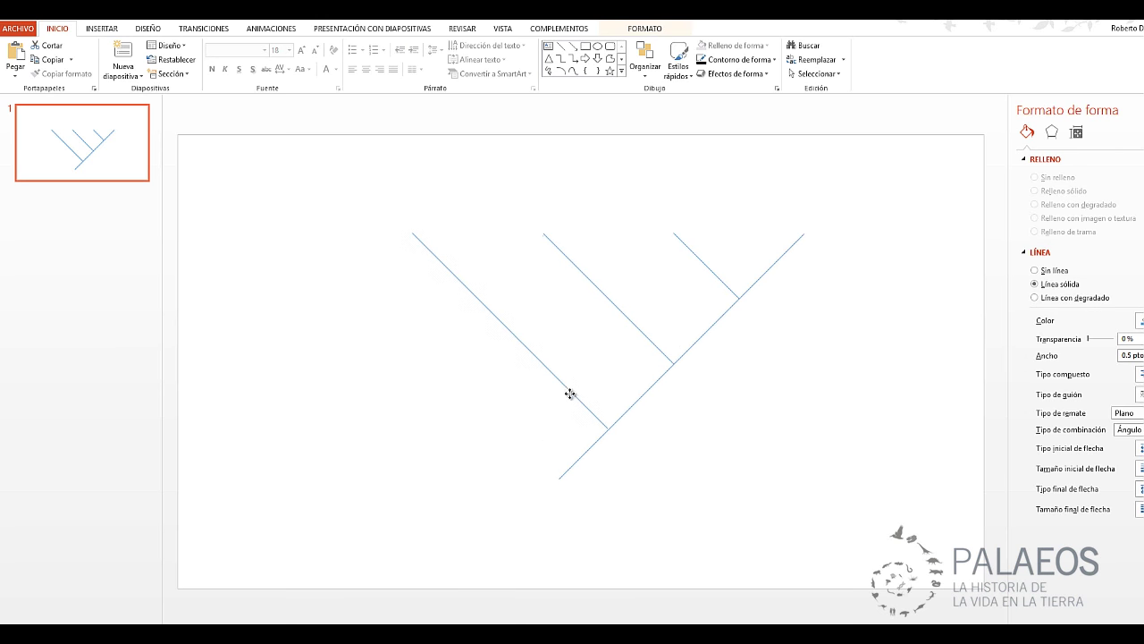
click(717, 62)
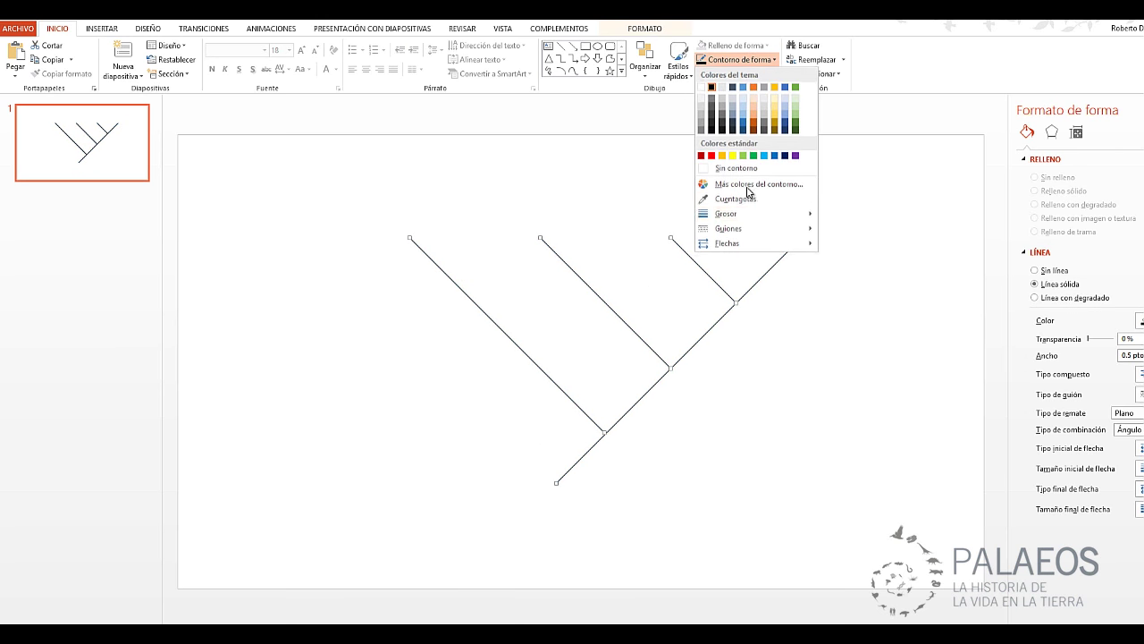
mouse_move(751, 228)
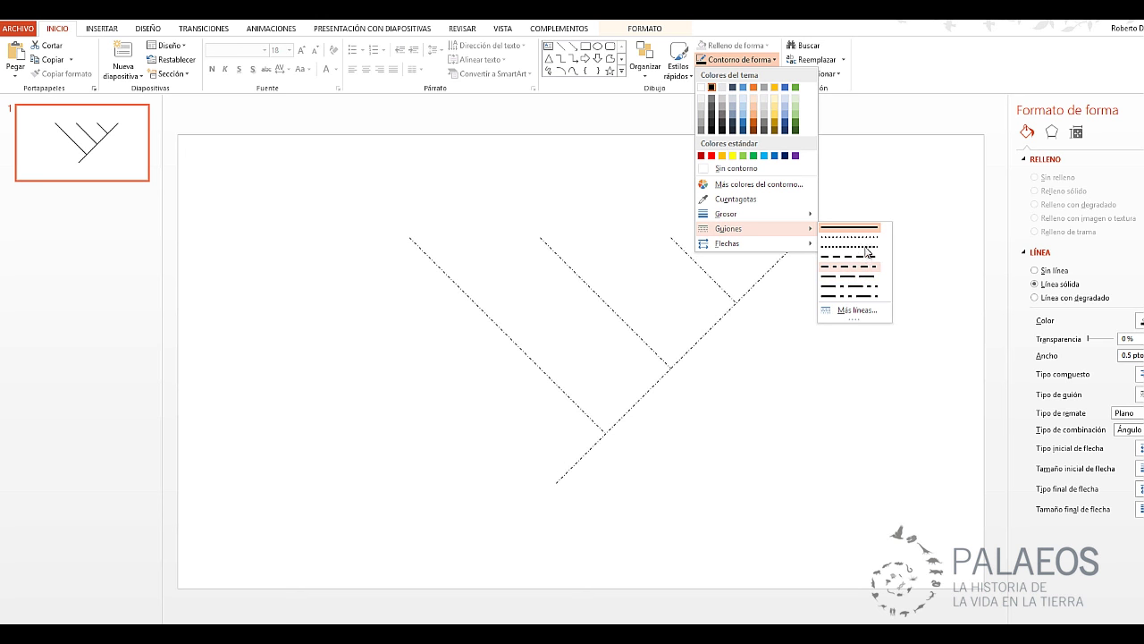
mouse_move(787, 214)
click(878, 295)
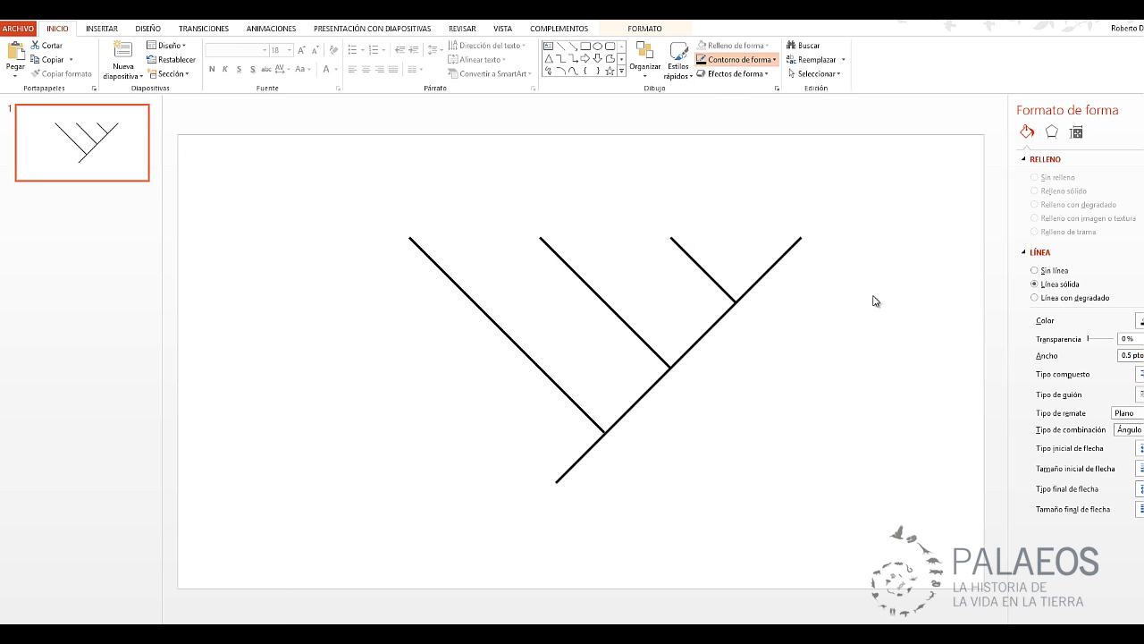
- Shift the cladogram slightly down-left, undo a stray trunk endpoint drag, and reselect all lines
drag(701, 268, 681, 298)
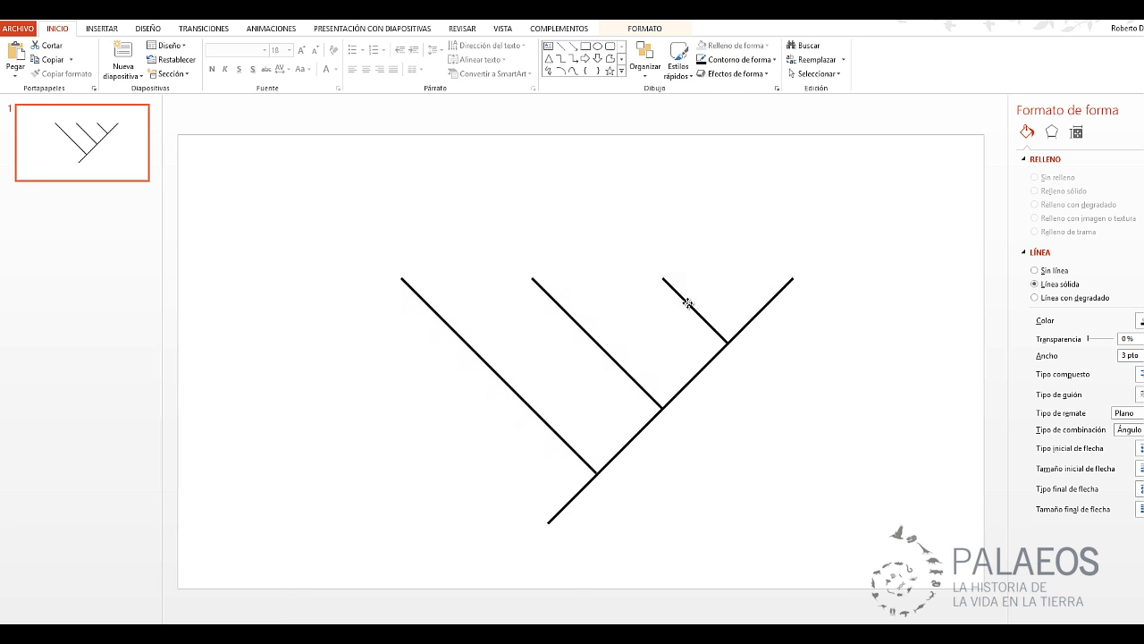
click(772, 344)
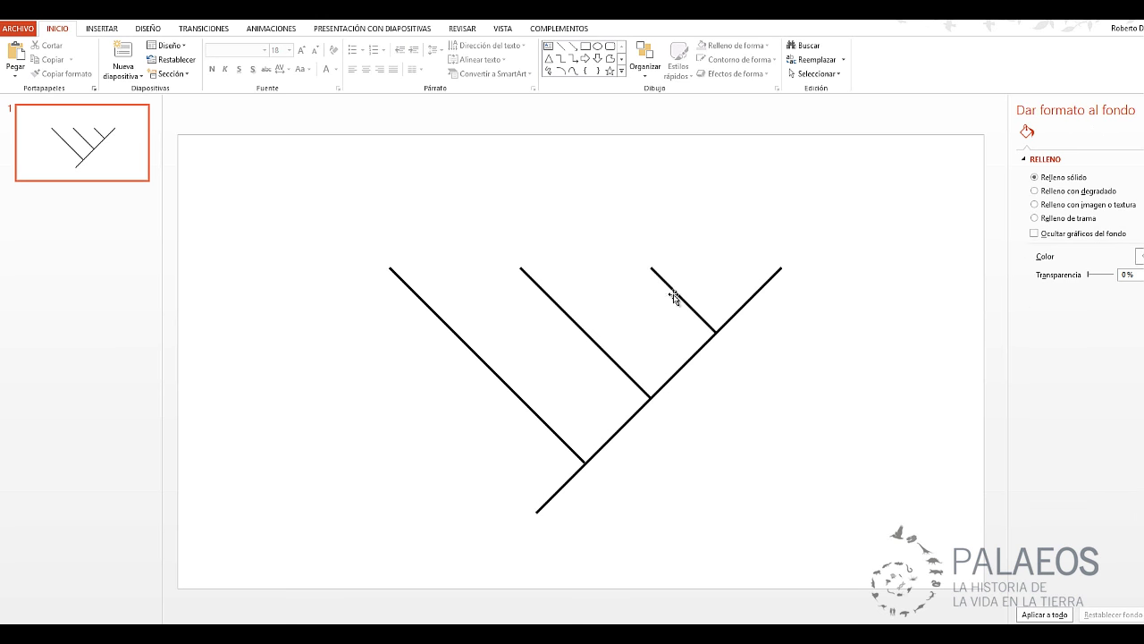
drag(344, 236, 956, 578)
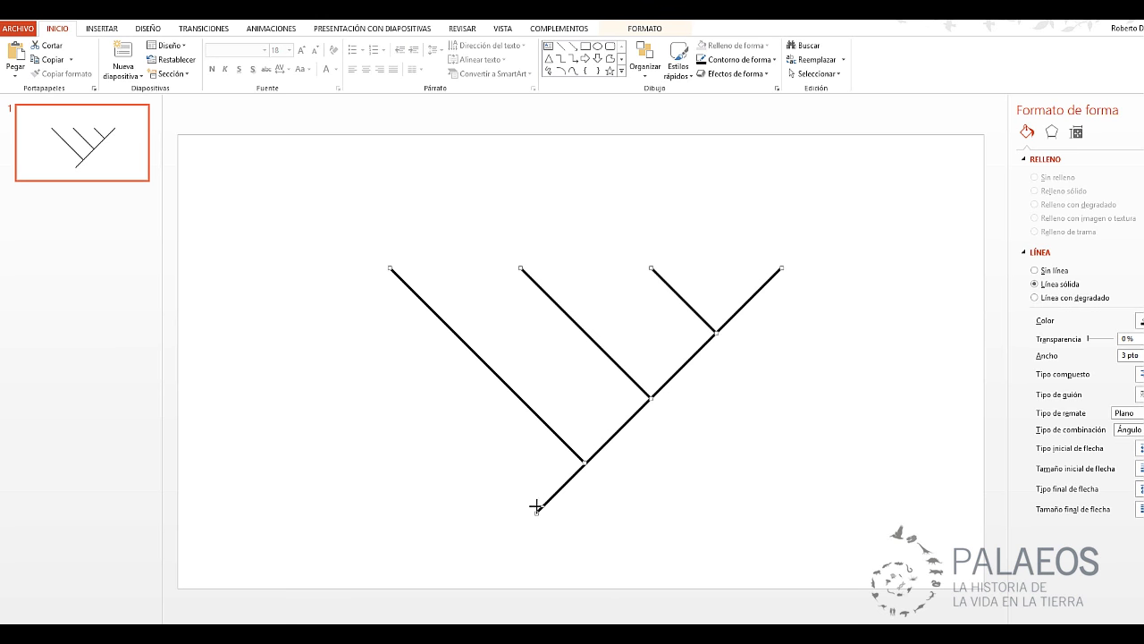
drag(536, 511, 550, 404)
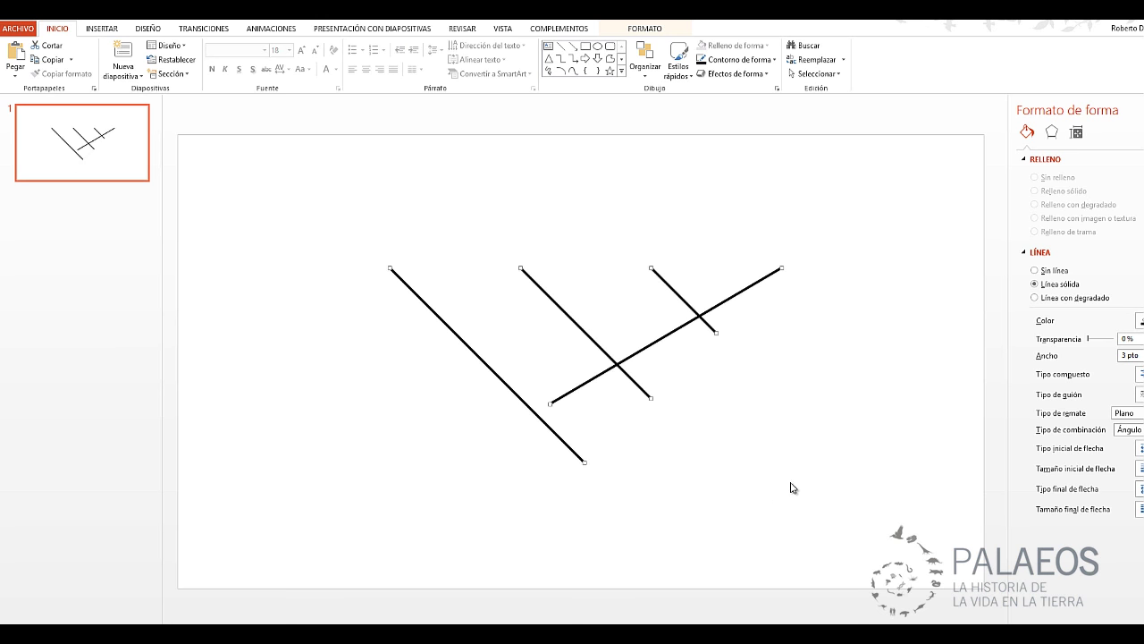
key(ctrl+z)
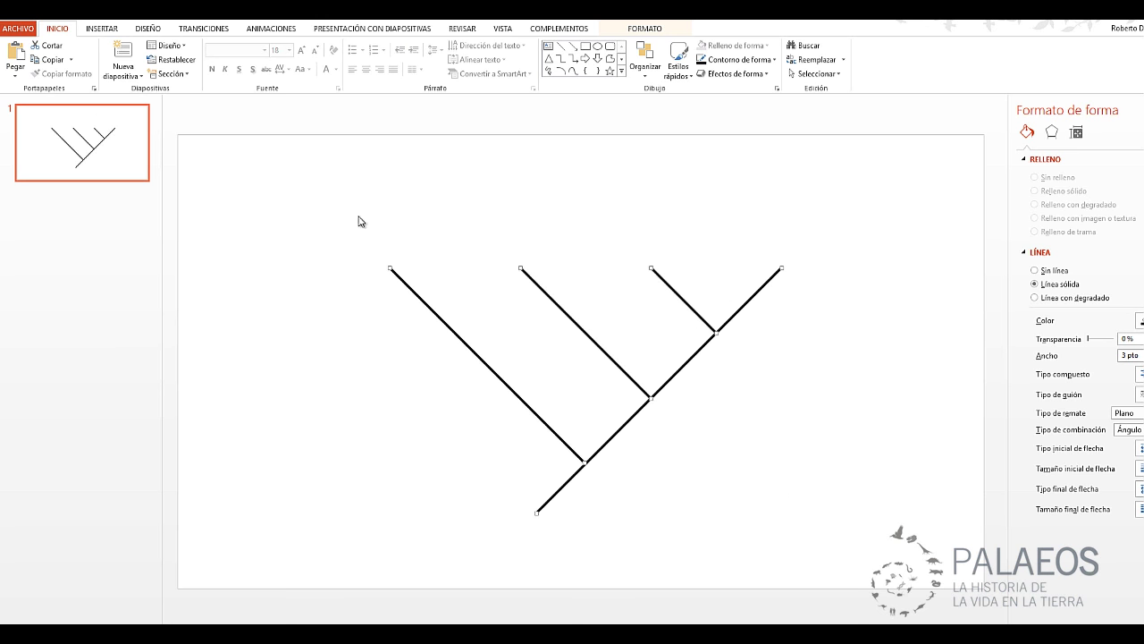
drag(341, 216, 899, 565)
- Group the selected cladogram lines with Agrupar > Agrupar
right_click(633, 383)
mouse_move(724, 452)
click(770, 451)
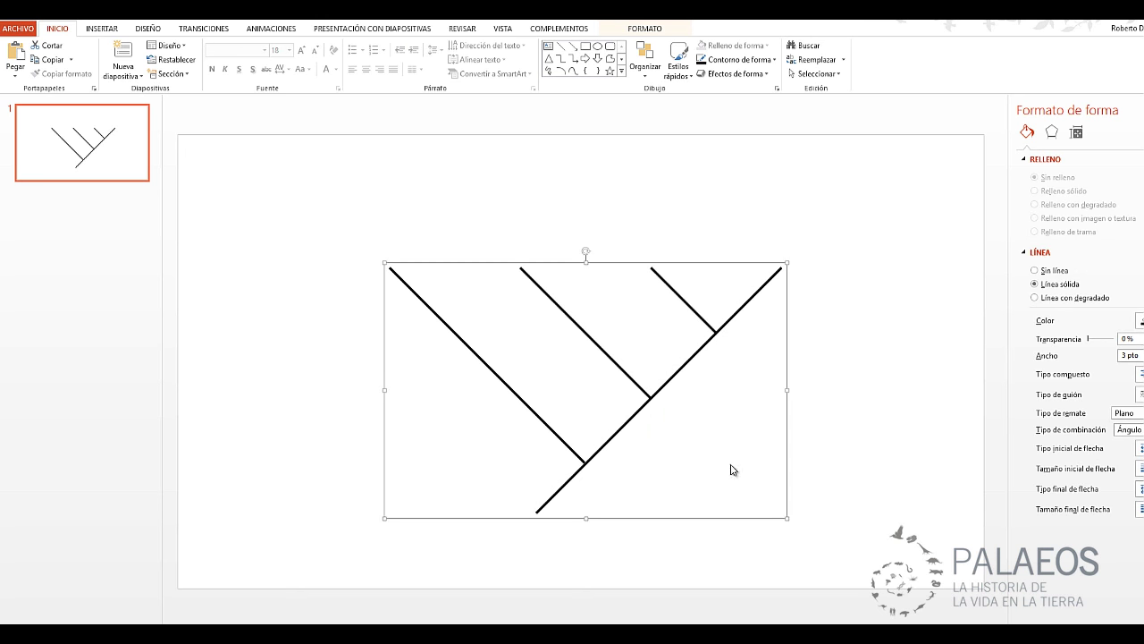
- Try squashing, stretching, rotating and mirroring the grouped cladogram, then undo back to its original wide shape
mouse_move(587, 518)
mouse_down()
mouse_move(611, 457)
mouse_move(625, 621)
mouse_up()
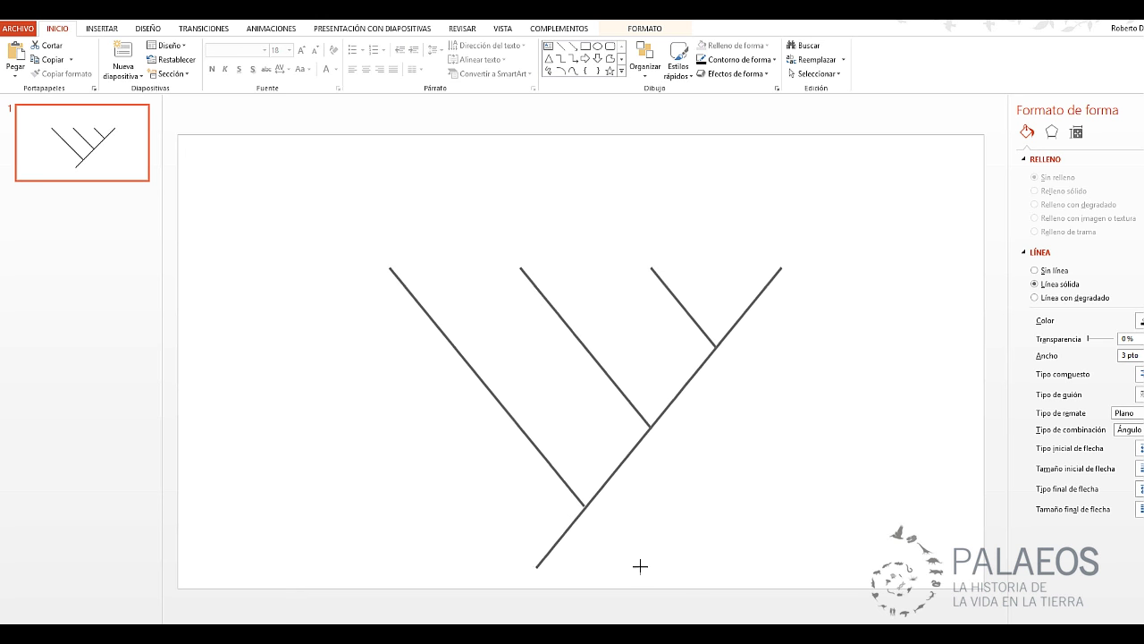
drag(626, 621, 614, 381)
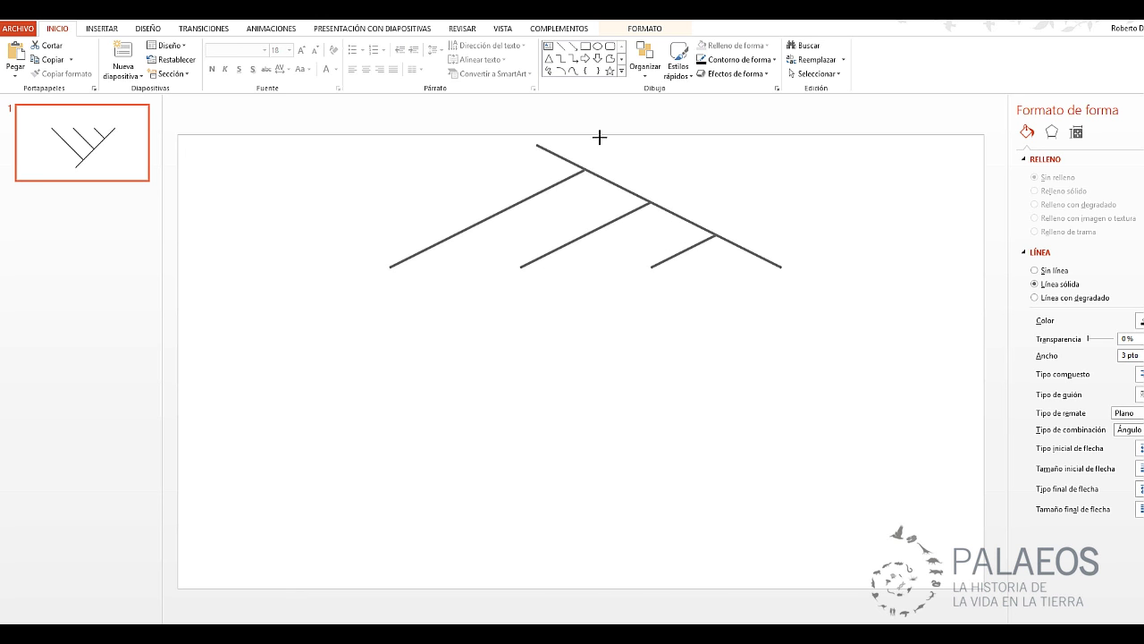
drag(593, 281, 532, 451)
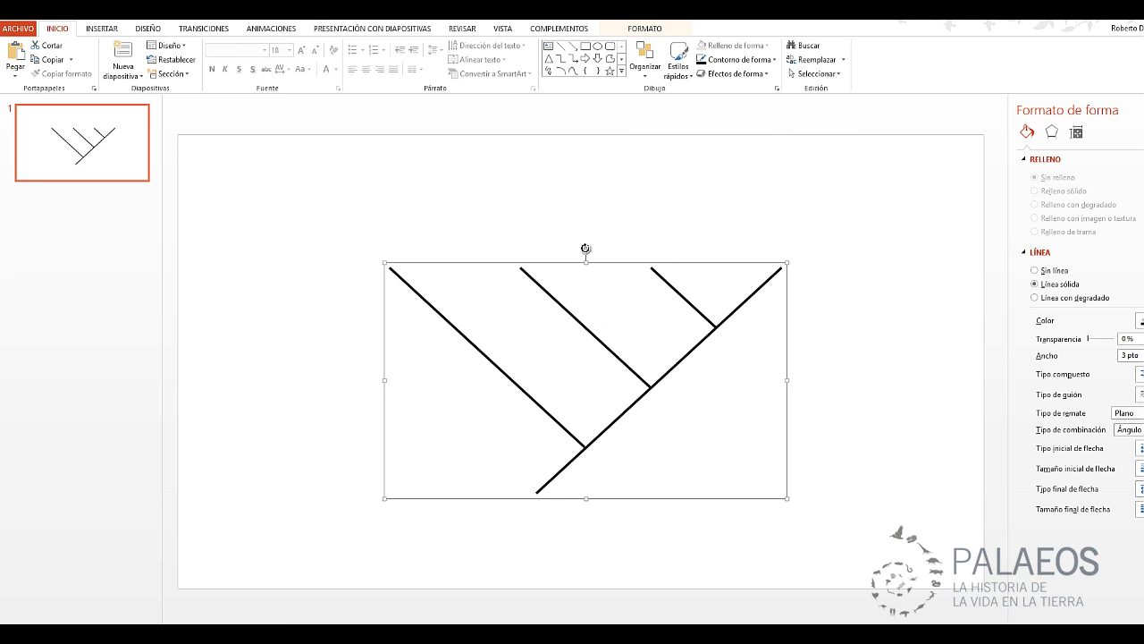
drag(587, 249, 774, 392)
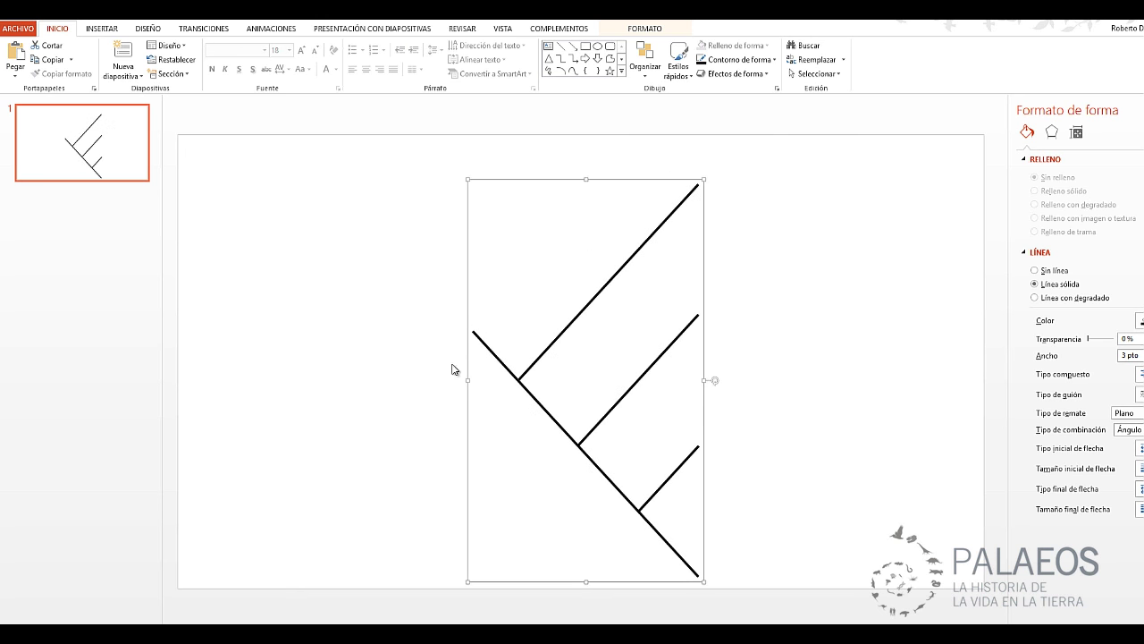
drag(470, 380, 985, 386)
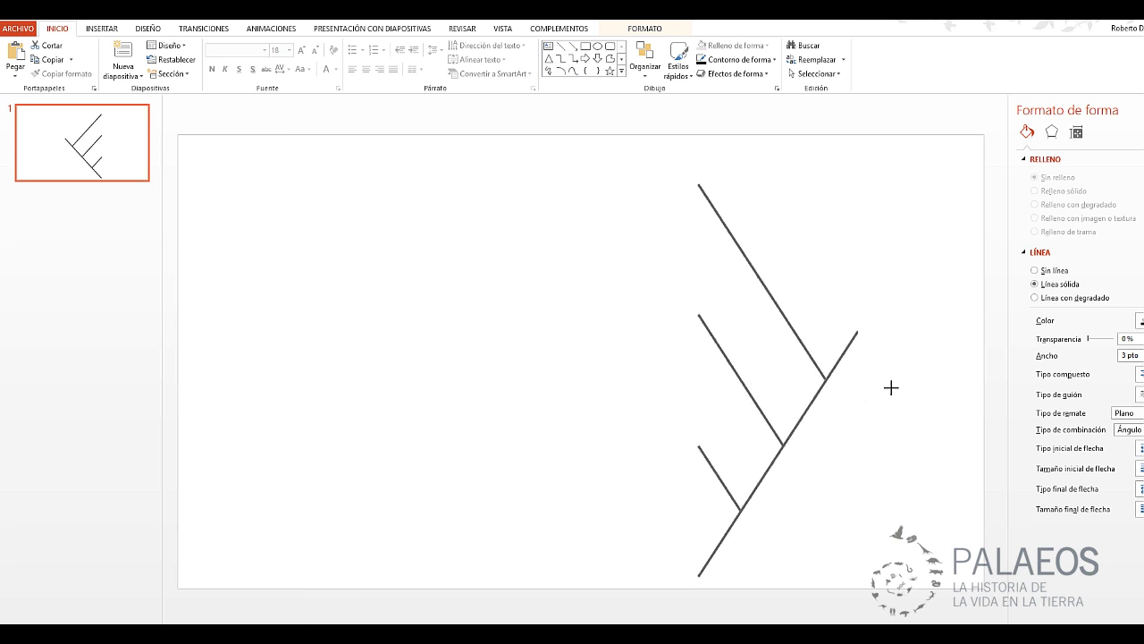
drag(985, 385, 447, 382)
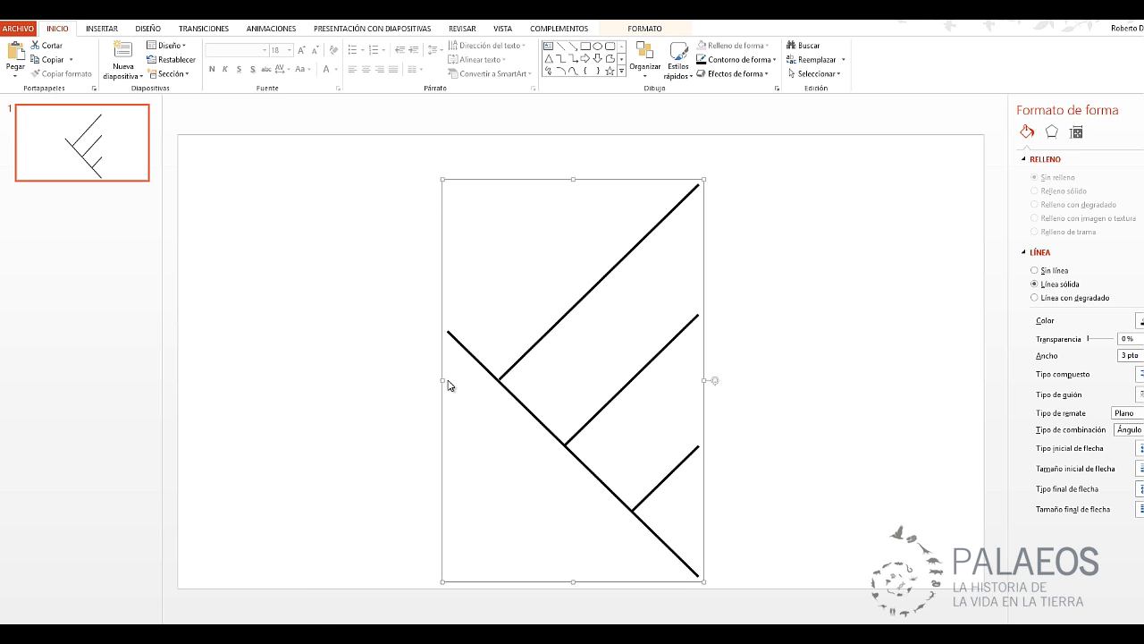
key(ctrl+z)
key(ctrl+z)
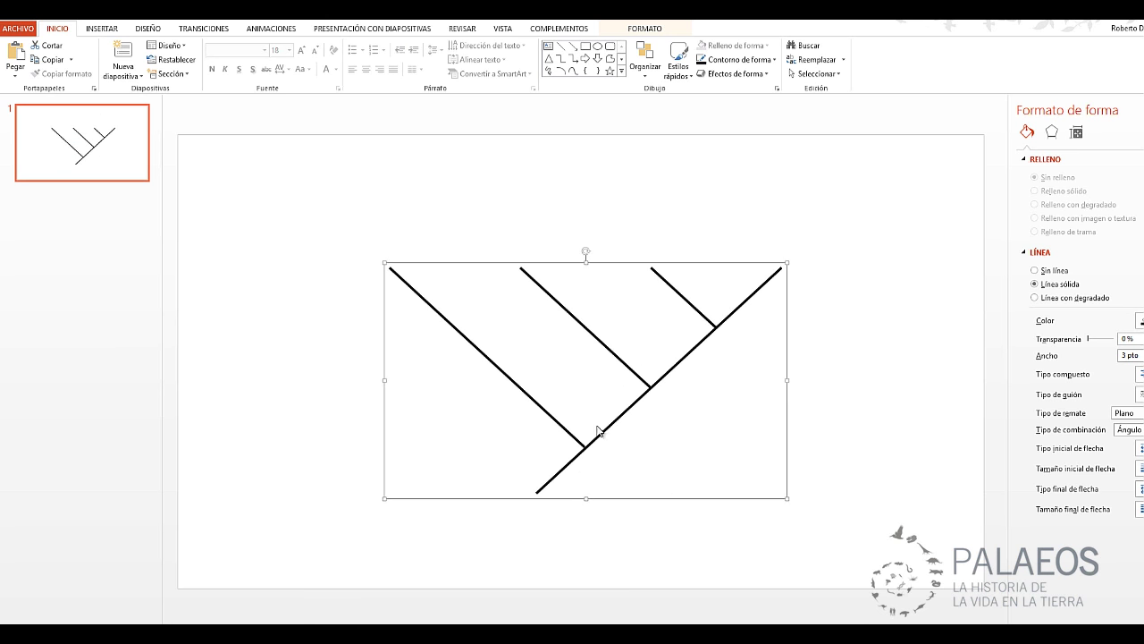
scroll(595, 455, up, 5)
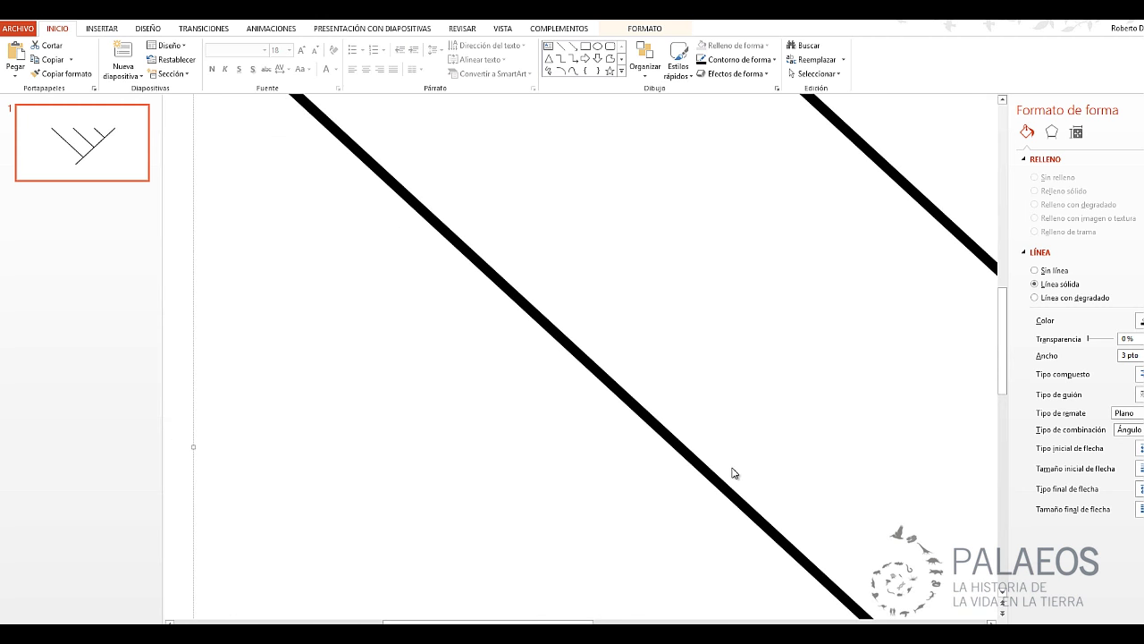
scroll(745, 454, down, 3)
scroll(745, 454, down, 2)
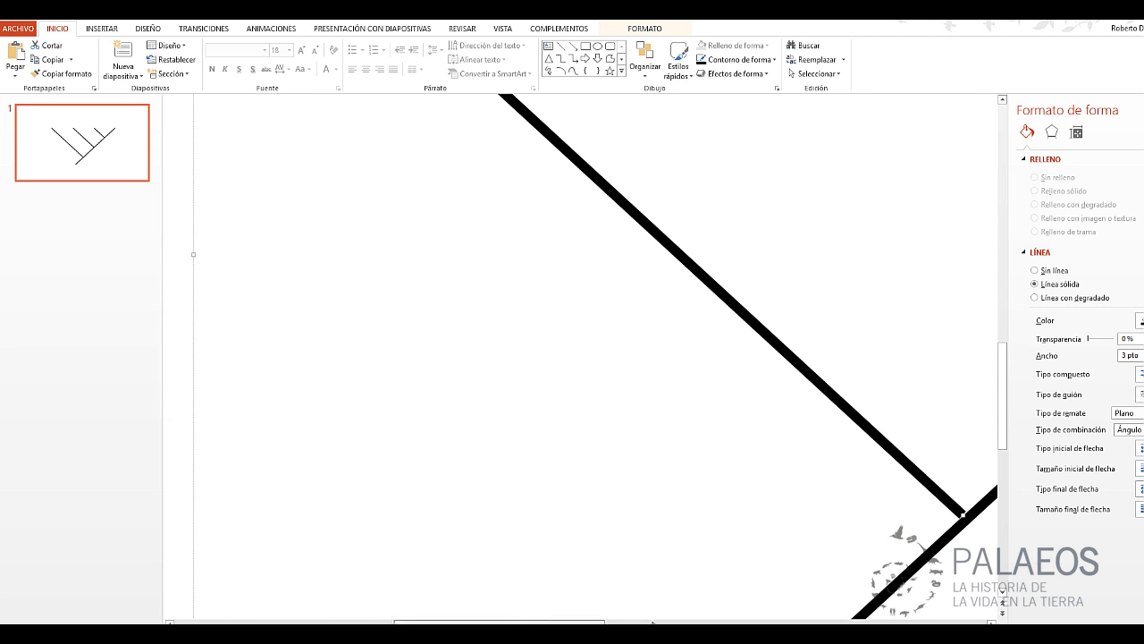
drag(487, 621, 643, 622)
click(336, 514)
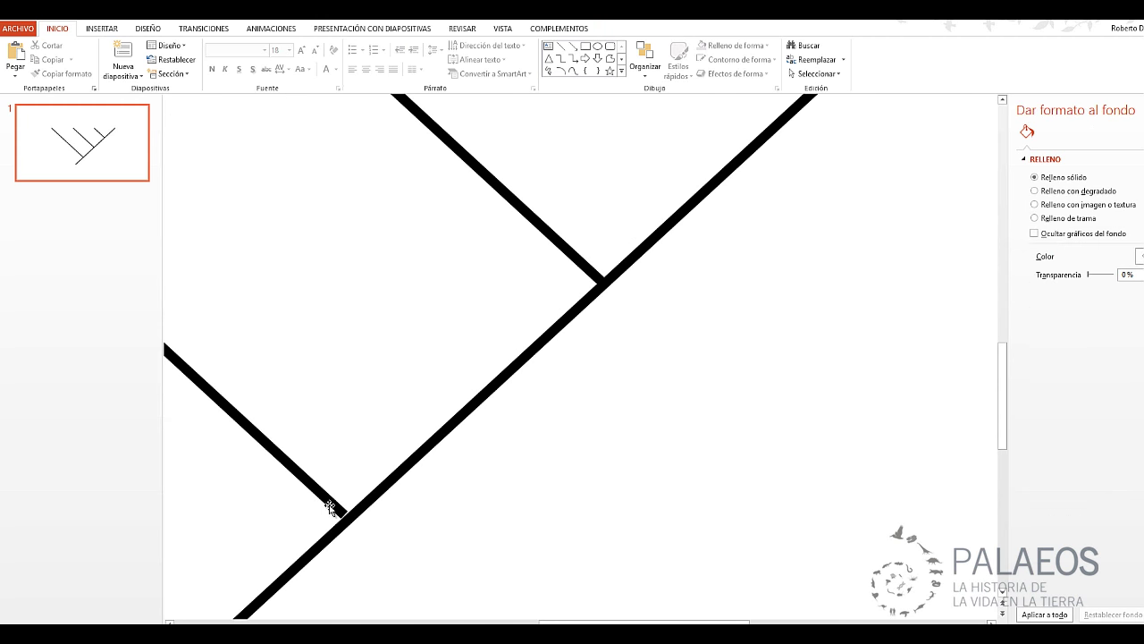
click(328, 505)
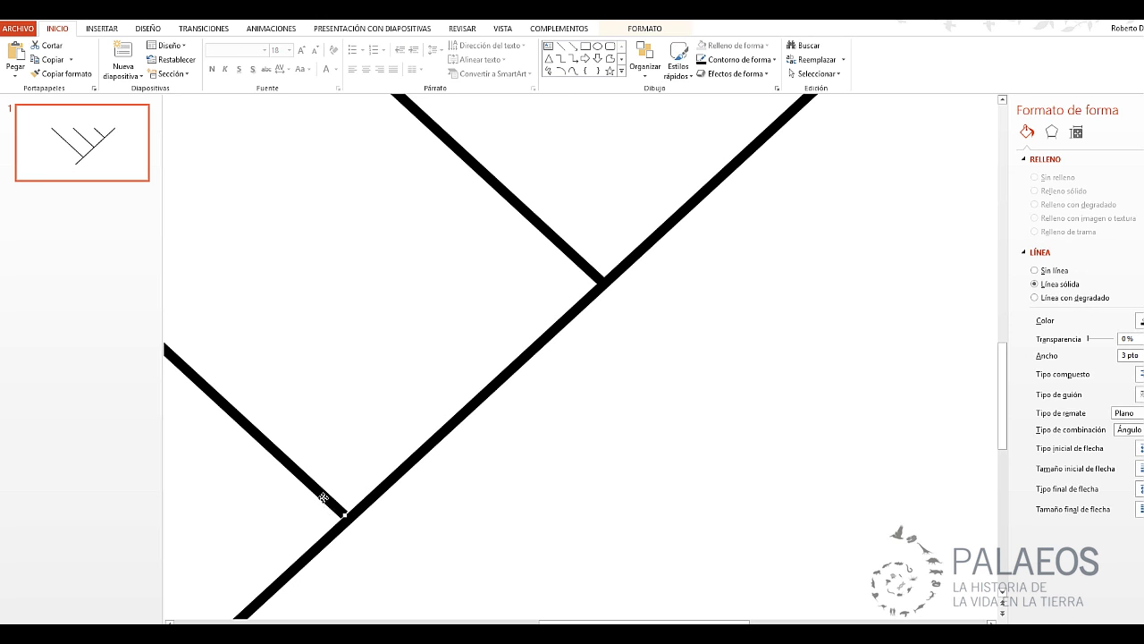
right_click(323, 497)
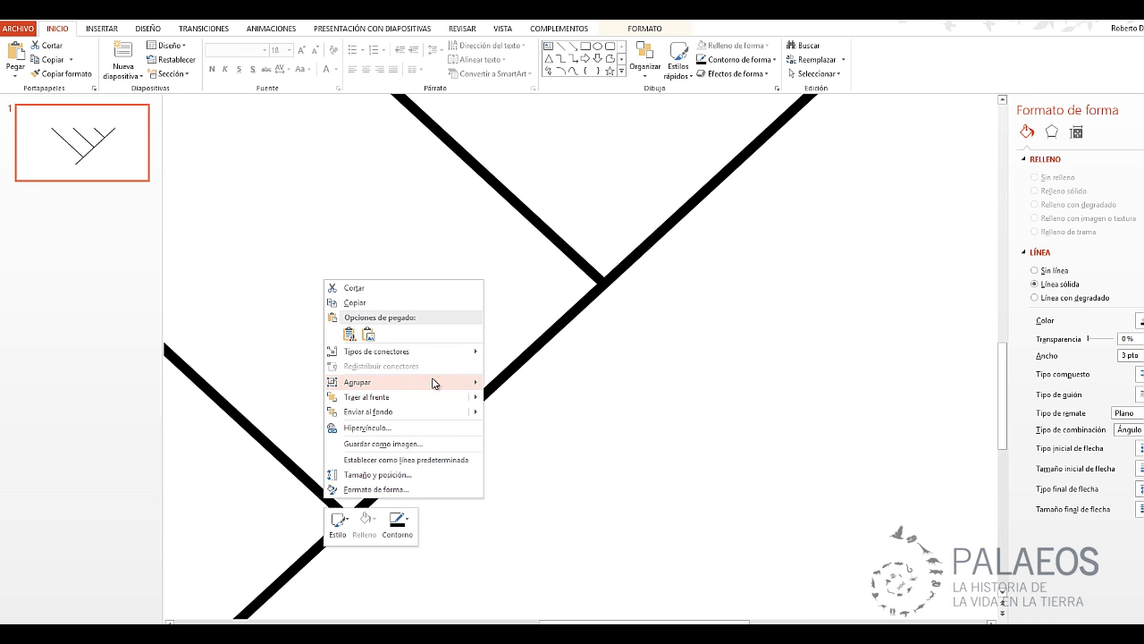
click(563, 425)
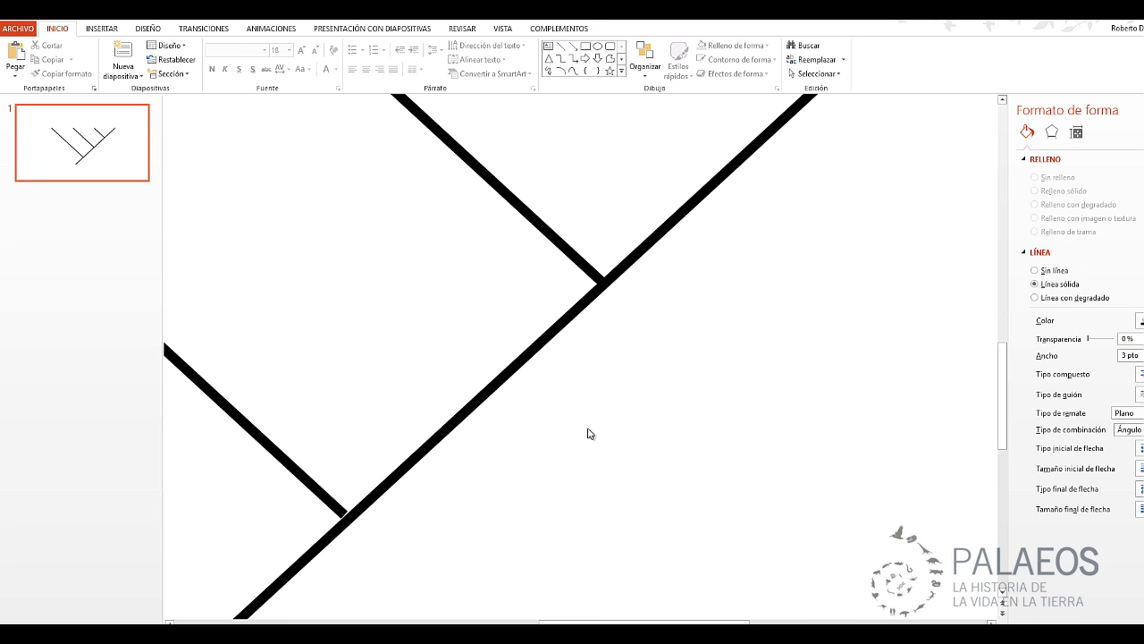
click(296, 471)
click(642, 28)
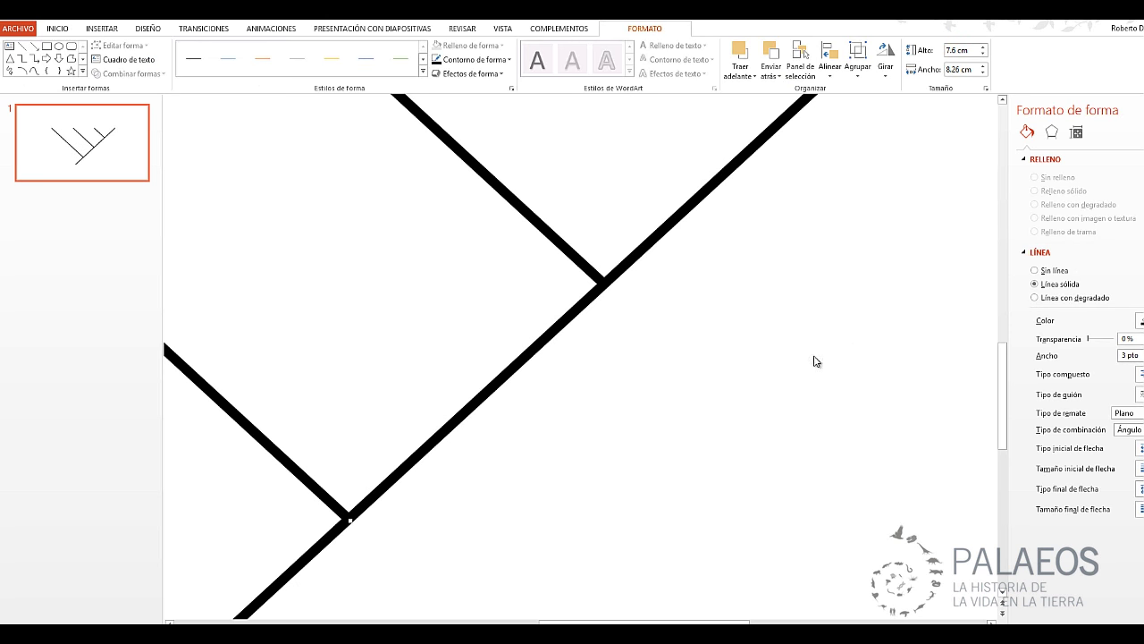
click(757, 365)
scroll(555, 352, down, 2)
scroll(554, 352, down, 2)
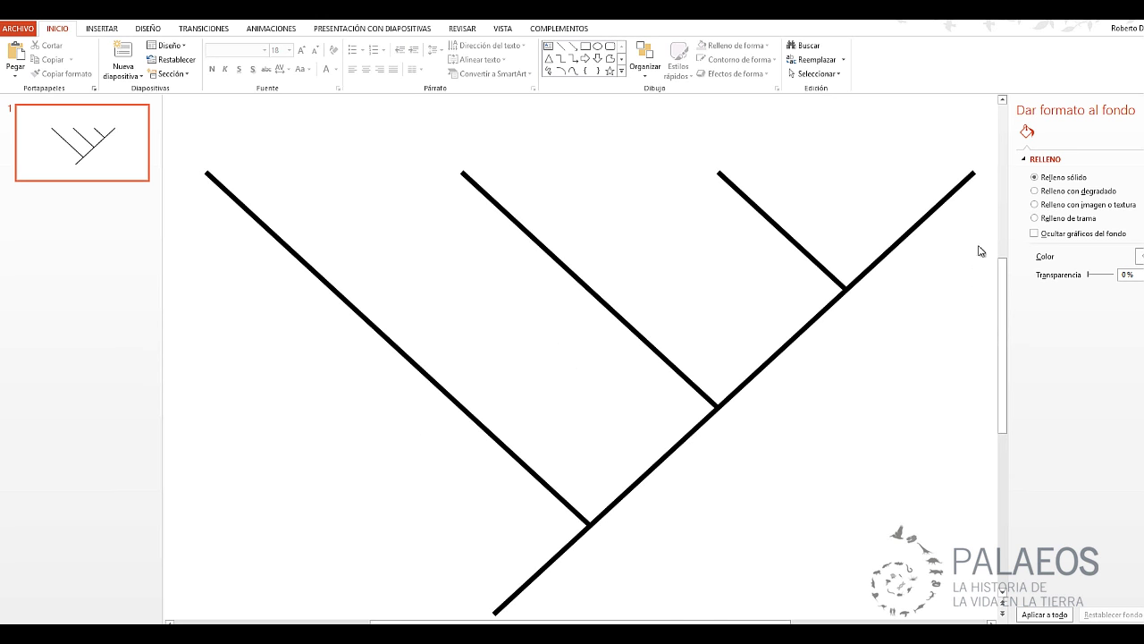
- Box-select every branch line, group them with Agrupar, and nudge the group slightly down-right
scroll(740, 331, down, 2)
drag(887, 198, 286, 615)
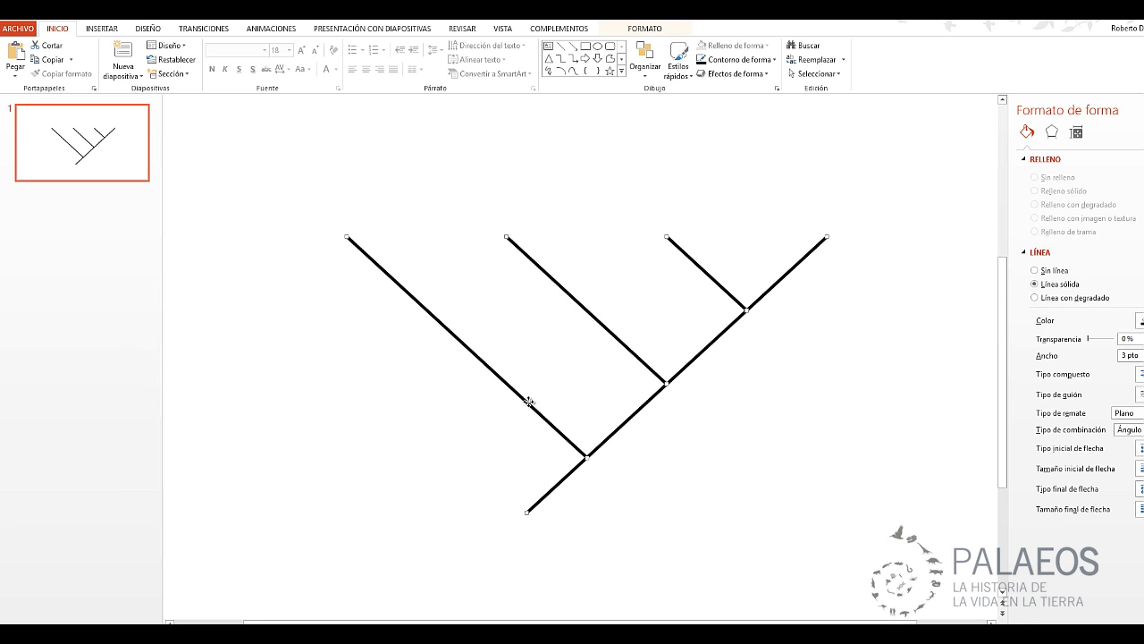
right_click(529, 405)
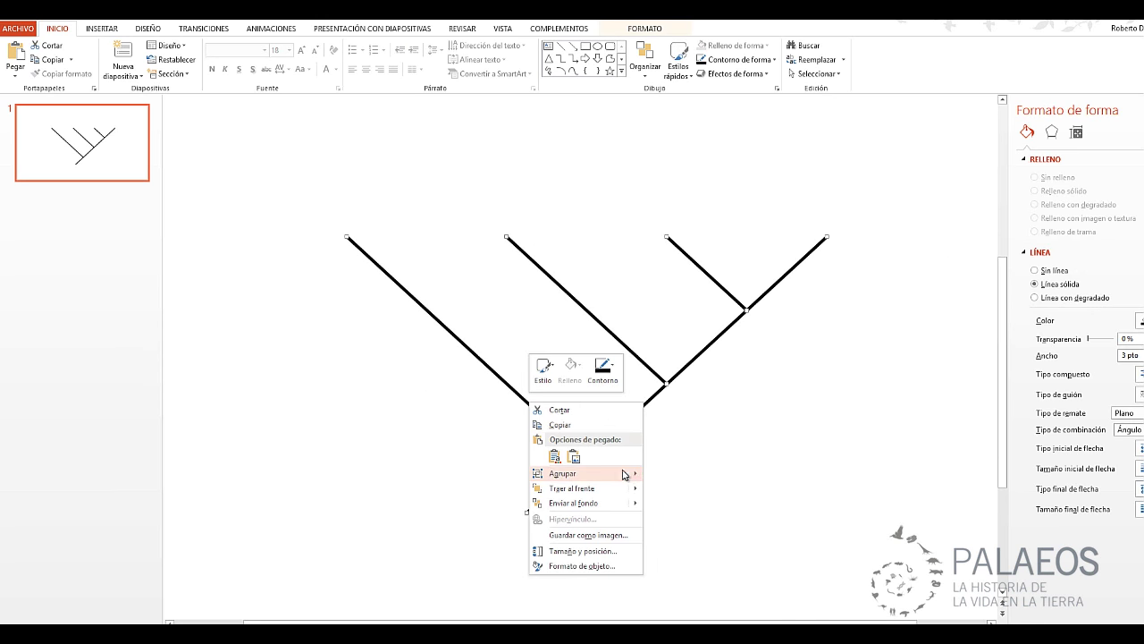
mouse_move(626, 473)
click(665, 475)
mouse_move(634, 352)
mouse_down()
mouse_move(650, 384)
mouse_move(645, 372)
mouse_up()
click(876, 391)
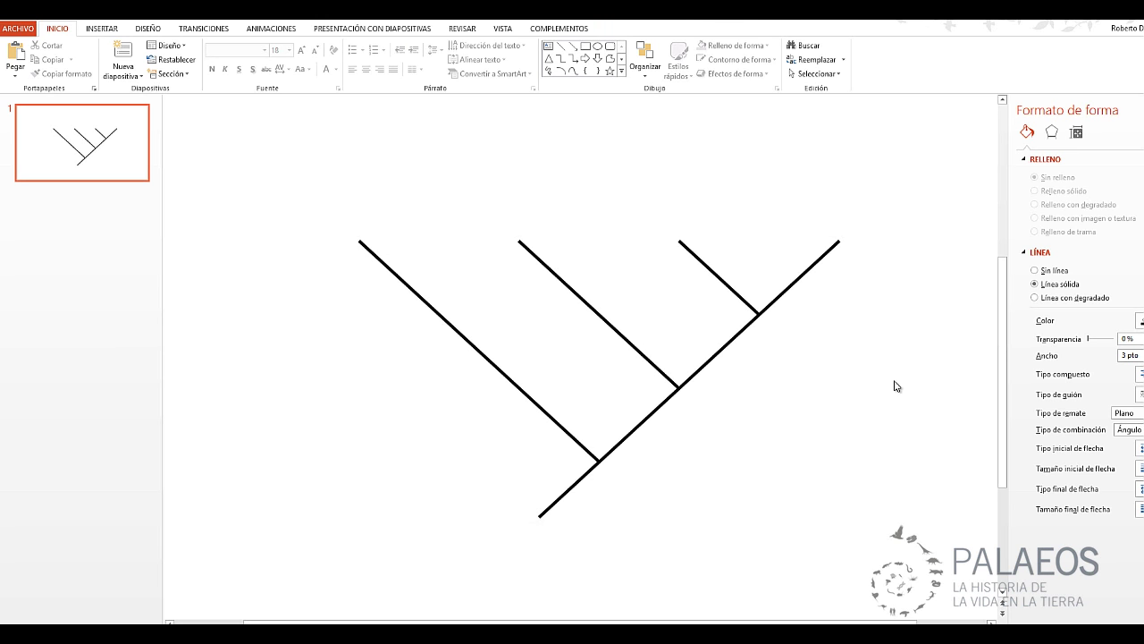